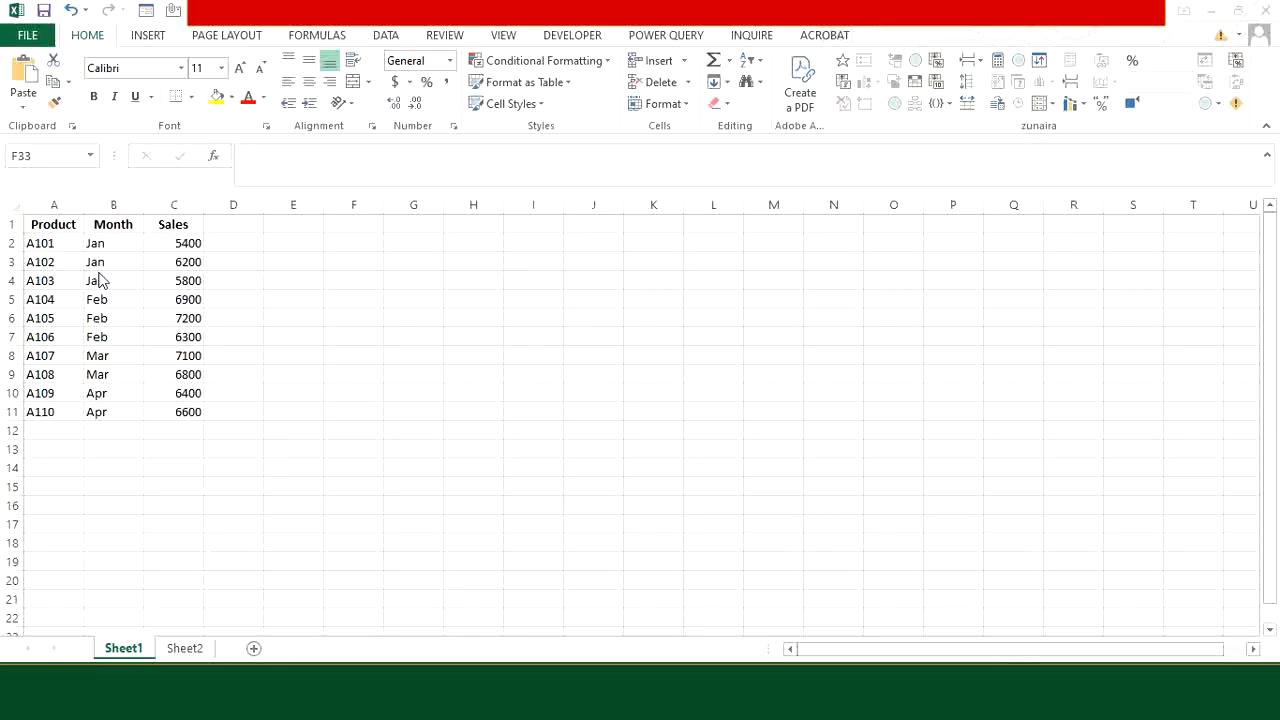
# Step: Convert the Product, Month and Sales data on Sheet1 into a table with headers
pyautogui.click(185, 650)
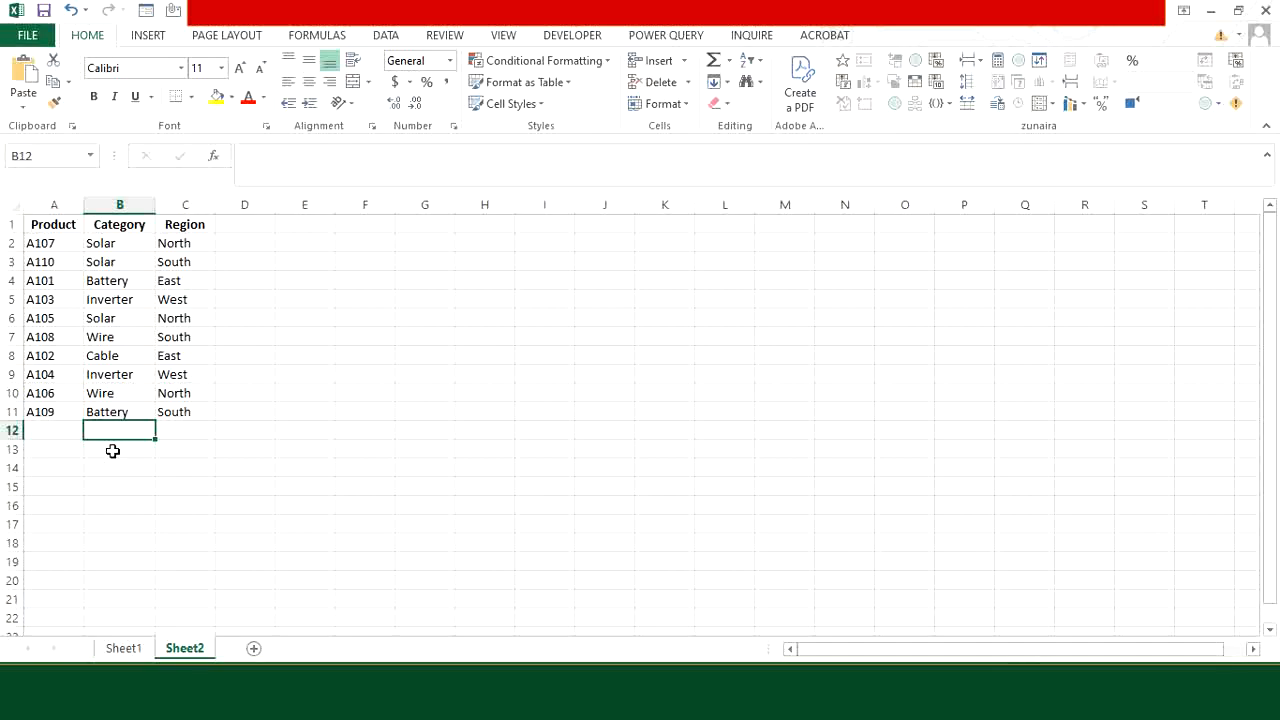
pyautogui.click(122, 648)
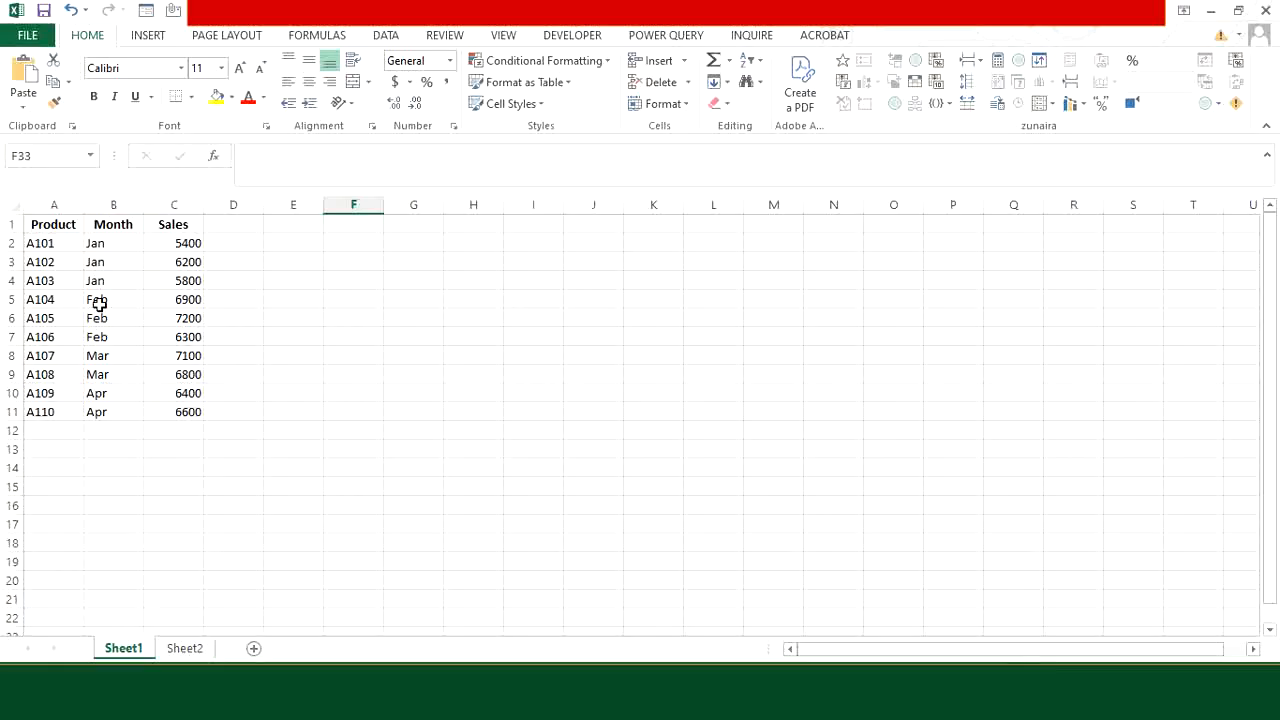
pyautogui.click(99, 304)
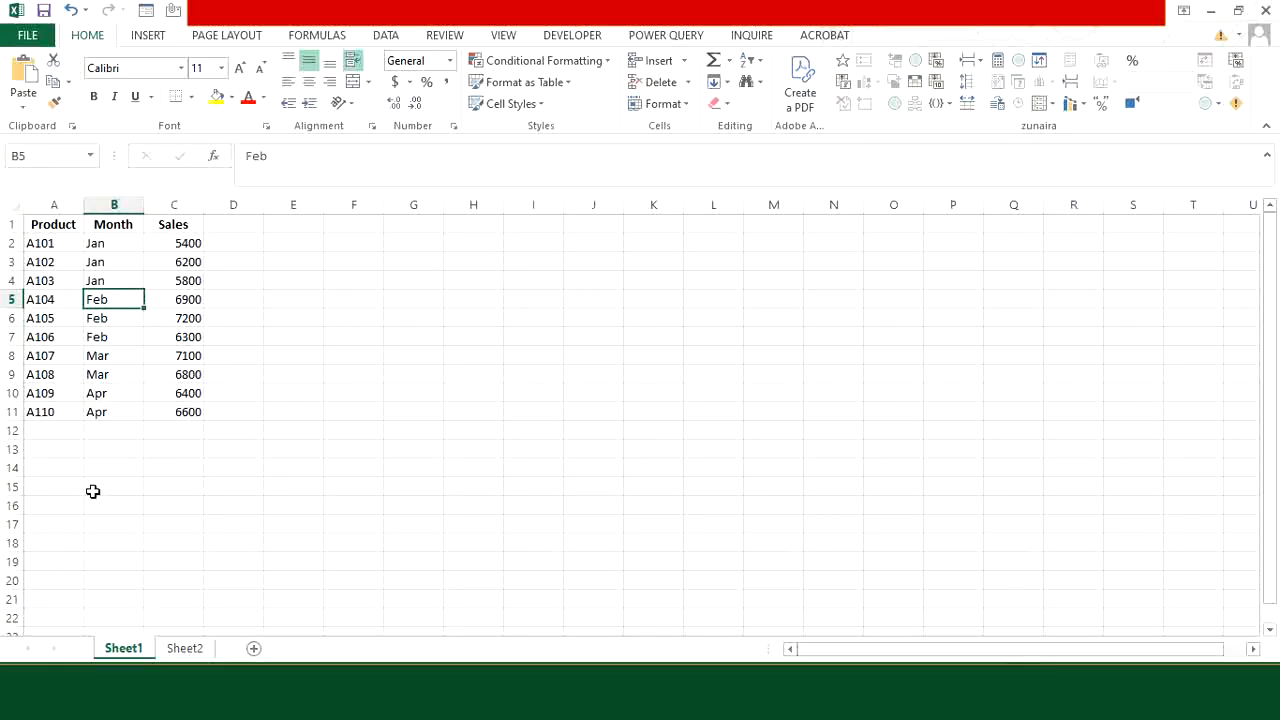
pyautogui.hotkey('ctrl', 'a')
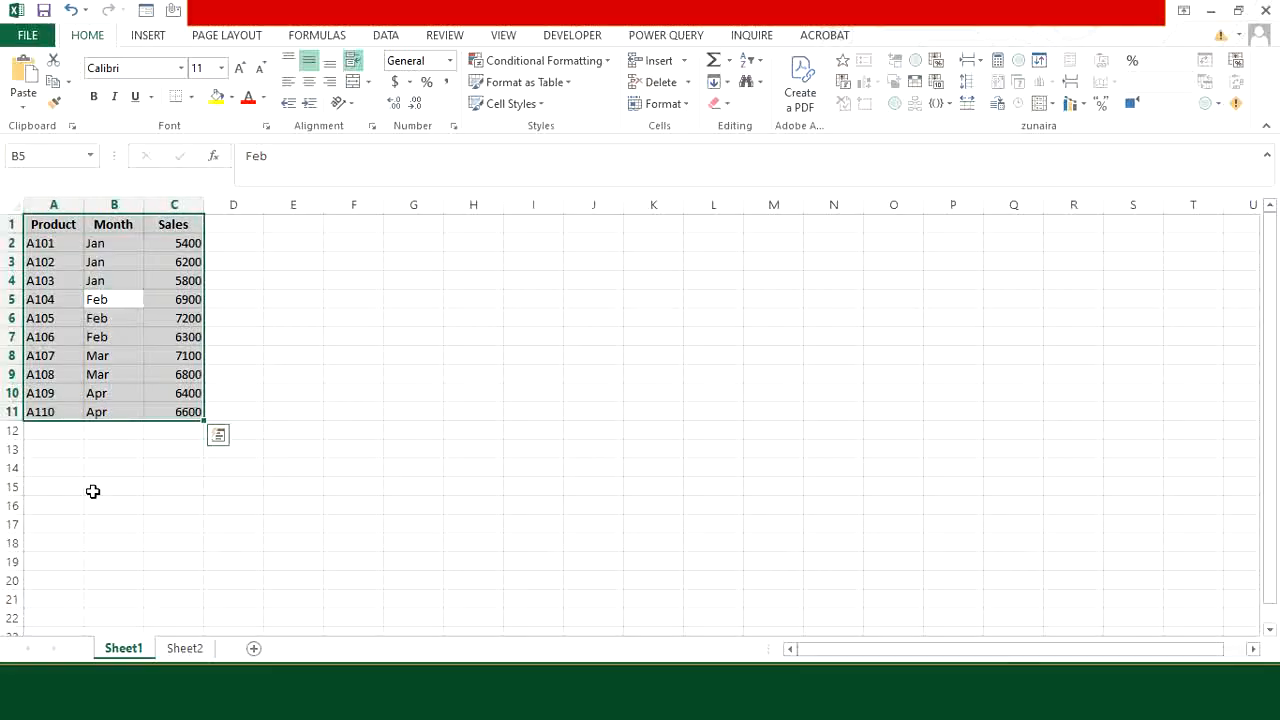
pyautogui.hotkey('ctrl', 't')
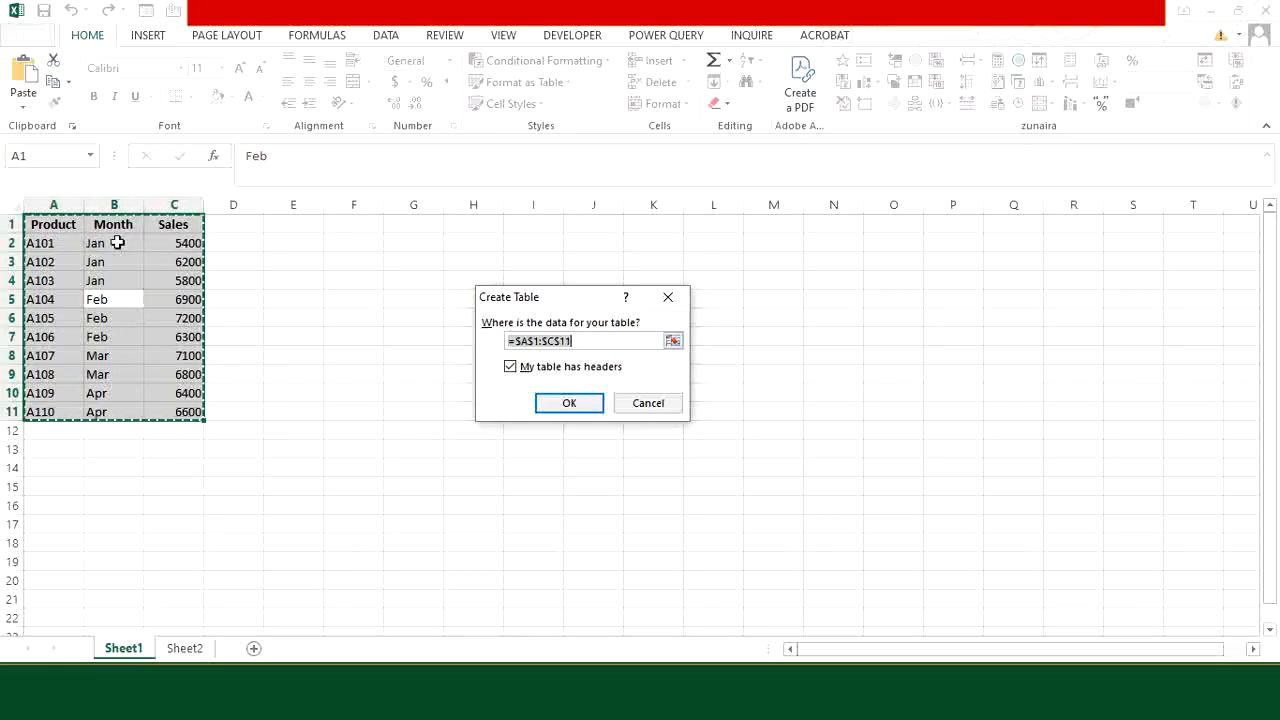
pyautogui.click(566, 405)
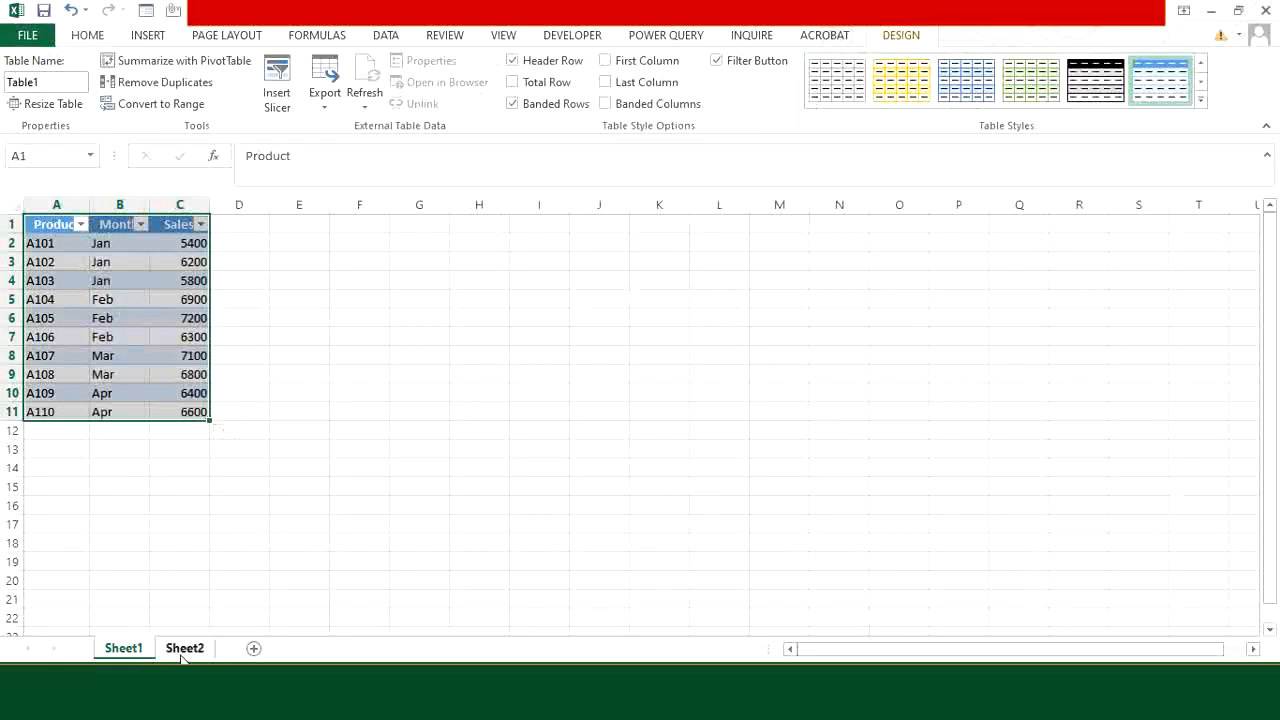
# Step: Convert the Product, Category and Region data on Sheet2 into a table with headers
pyautogui.click(181, 656)
pyautogui.click(117, 283)
pyautogui.hotkey('ctrl', 'a')
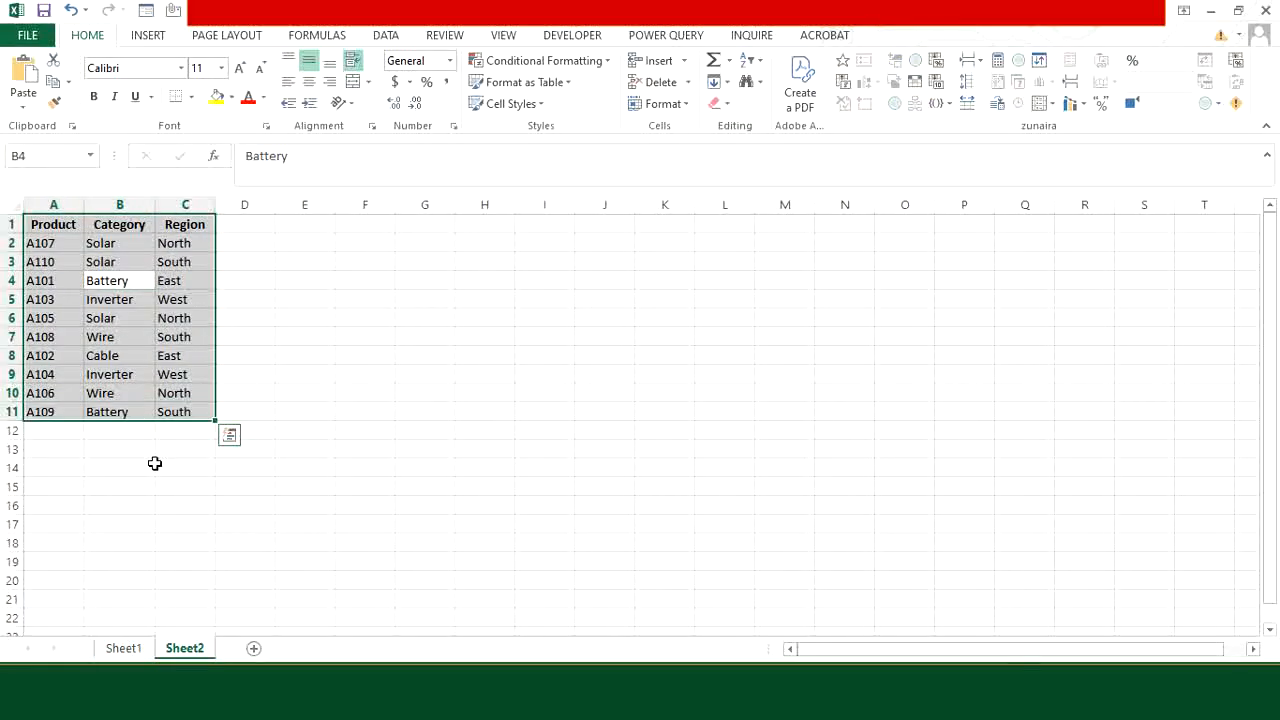
pyautogui.hotkey('ctrl', 't')
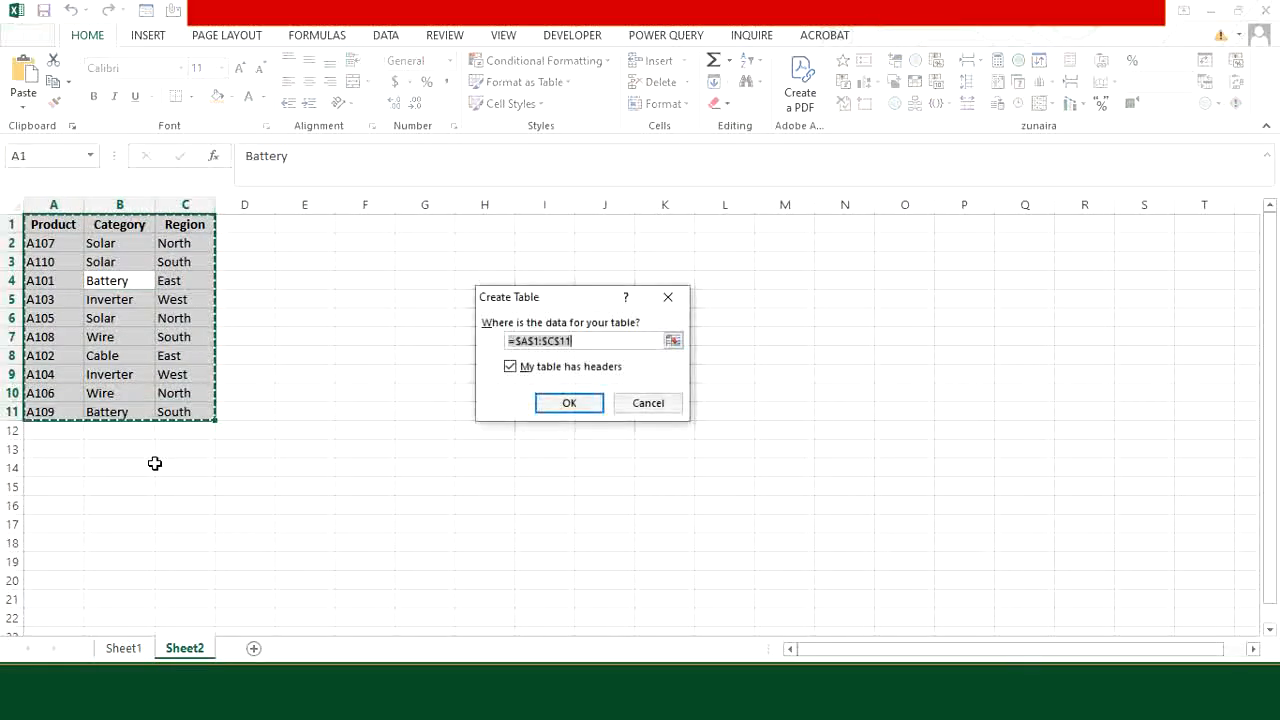
pyautogui.click(570, 403)
pyautogui.click(151, 449)
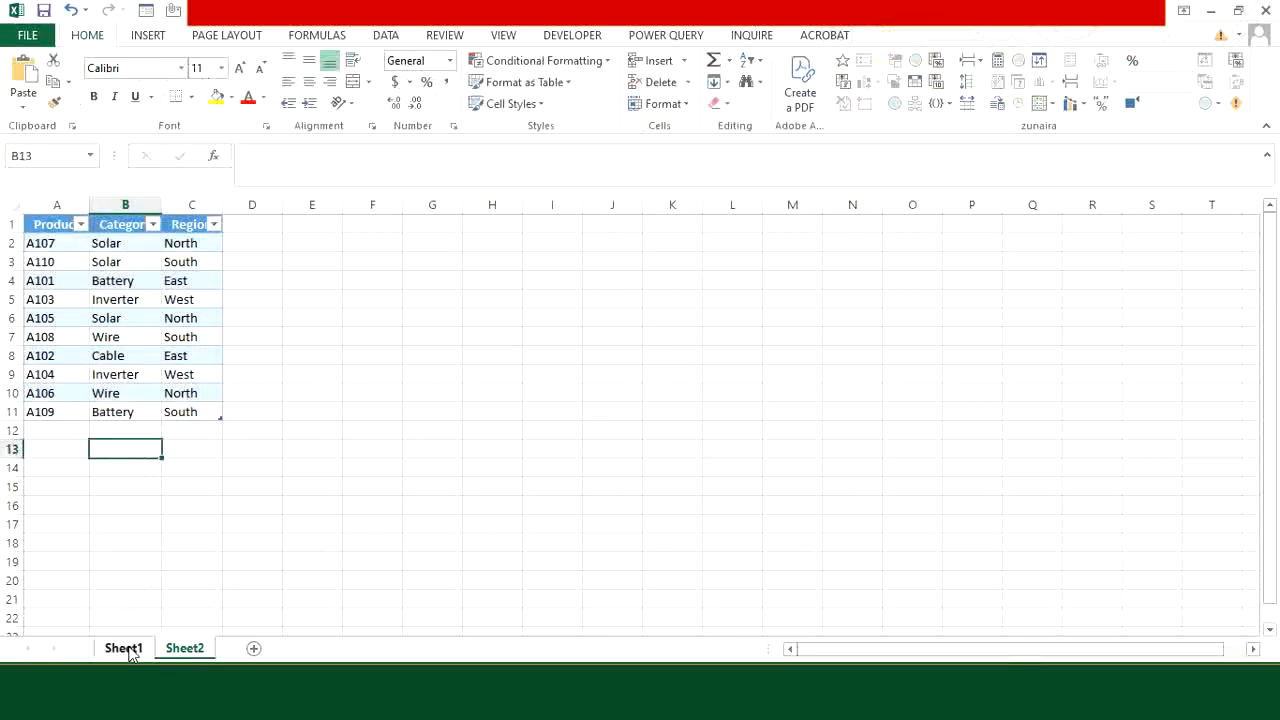
# Step: Load the sales table on Sheet1 into the Power Query Editor
pyautogui.click(124, 648)
pyautogui.click(250, 372)
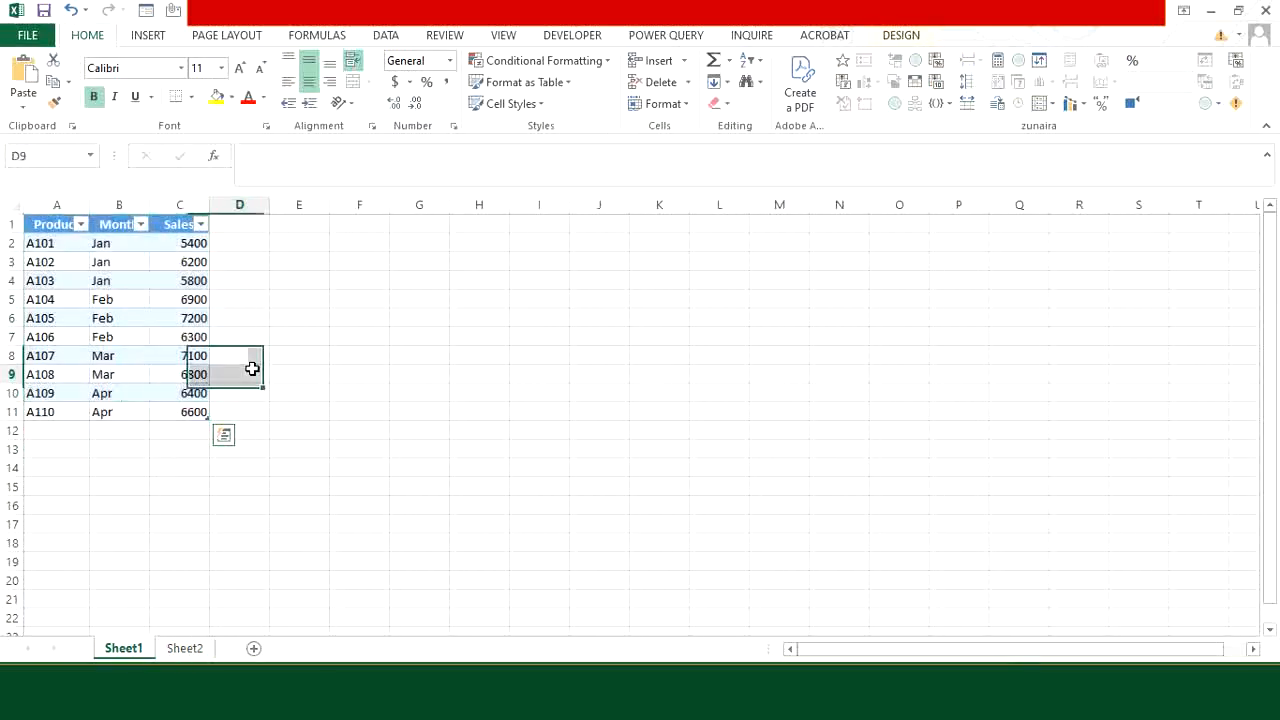
pyautogui.click(140, 322)
pyautogui.hotkey('ctrl', 'a')
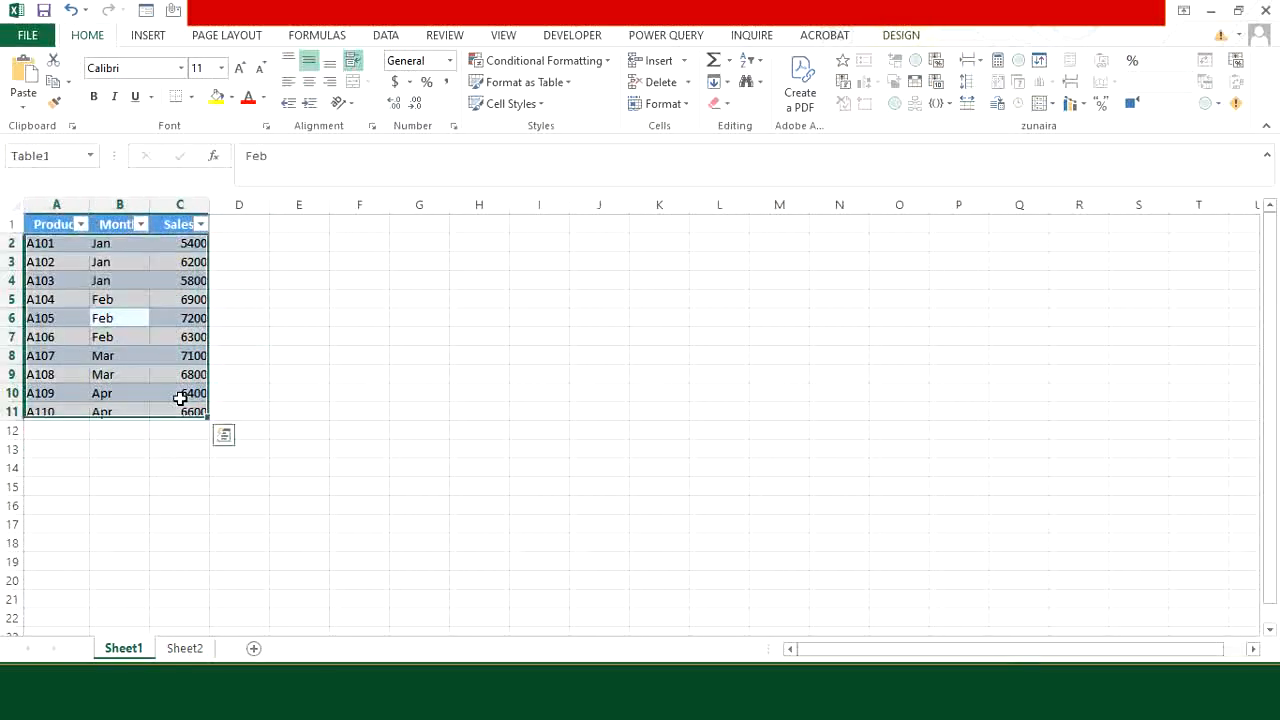
pyautogui.click(670, 36)
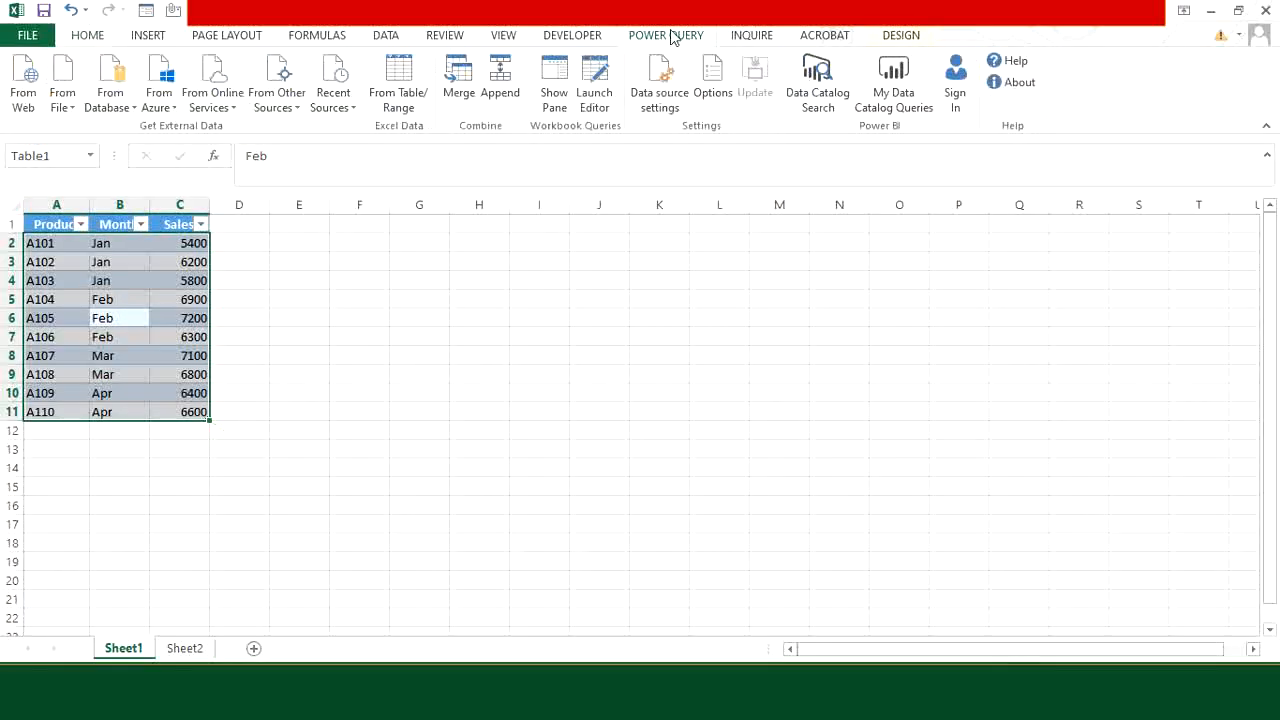
pyautogui.click(411, 107)
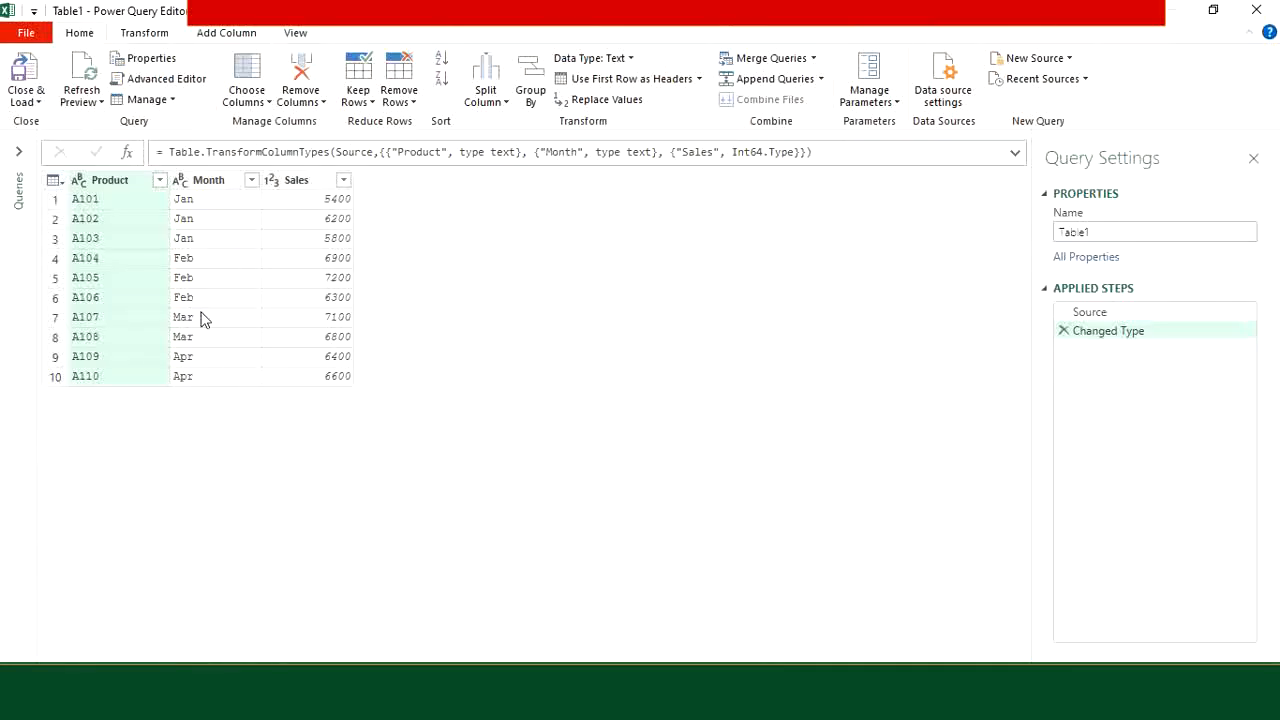
# Step: Close the editor and load the Table1 query as a connection only
pyautogui.click(37, 104)
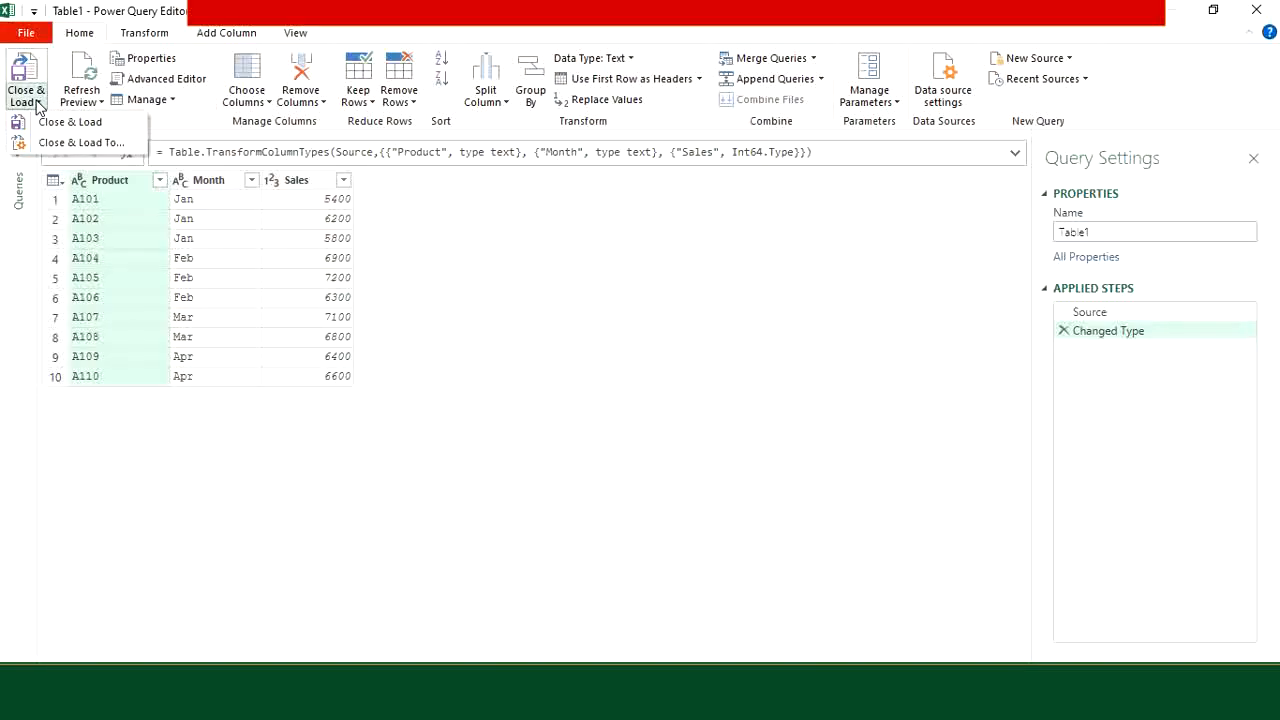
pyautogui.click(88, 144)
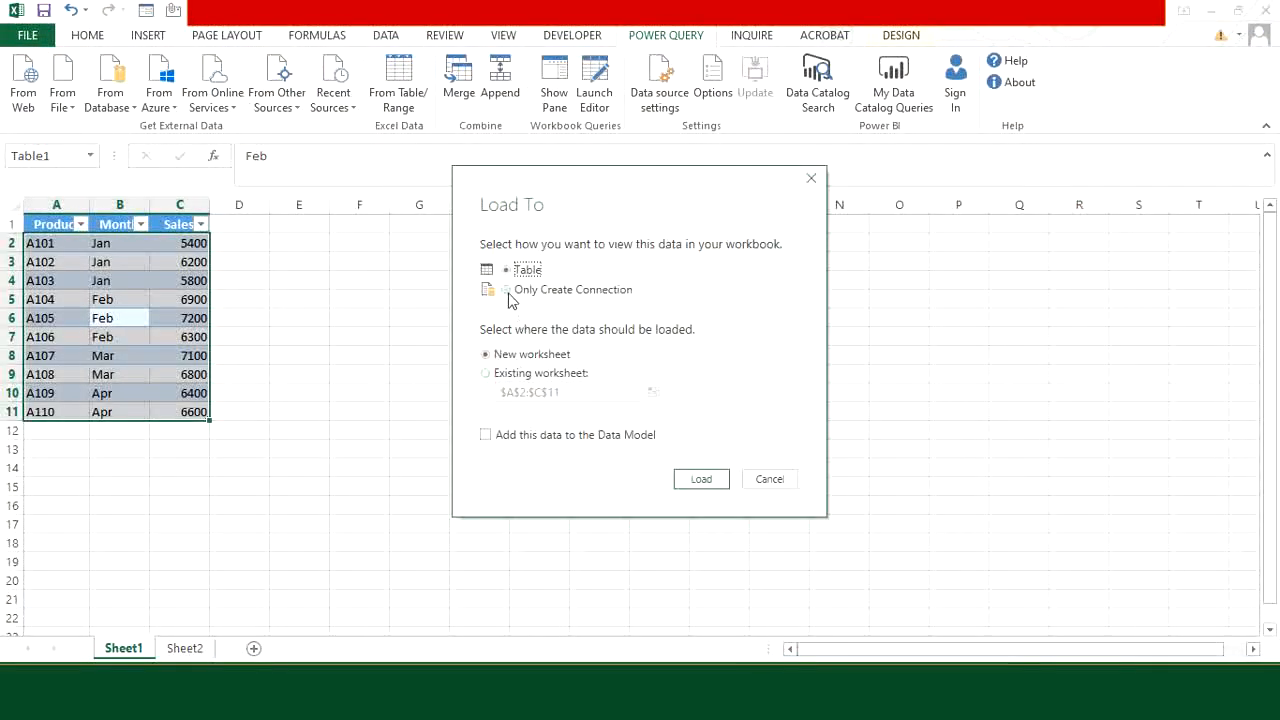
pyautogui.click(507, 291)
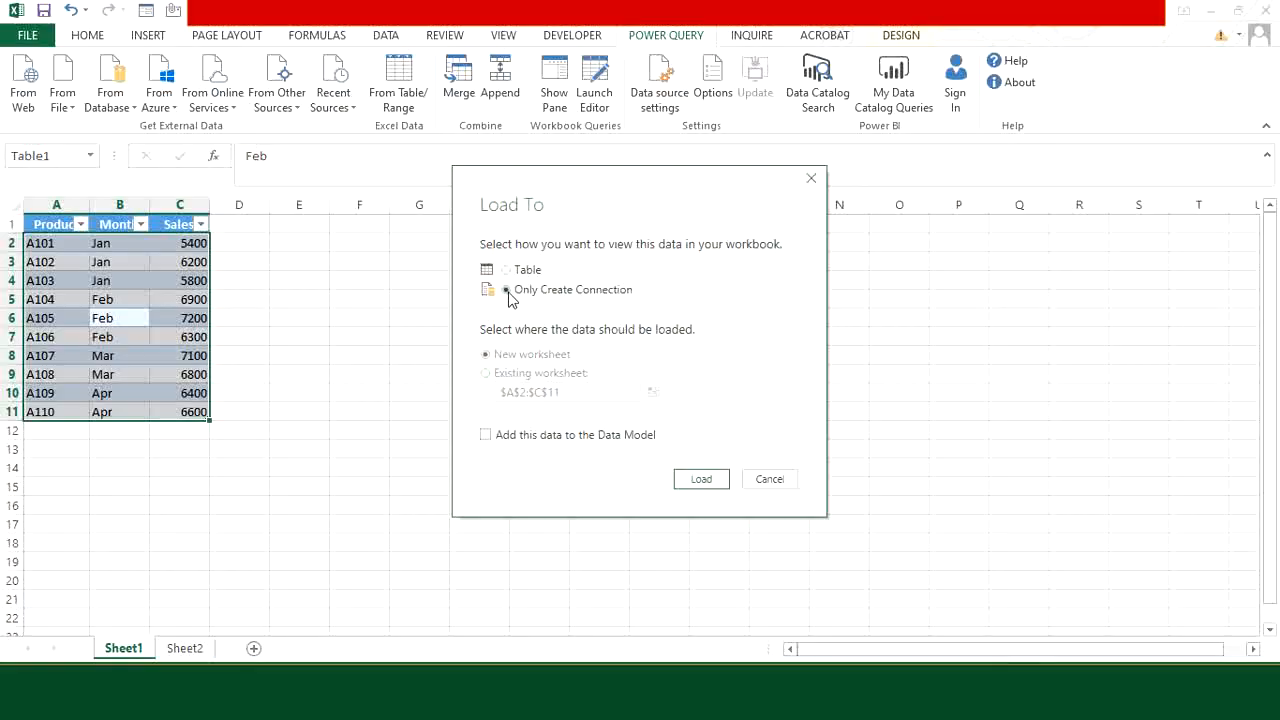
pyautogui.click(715, 478)
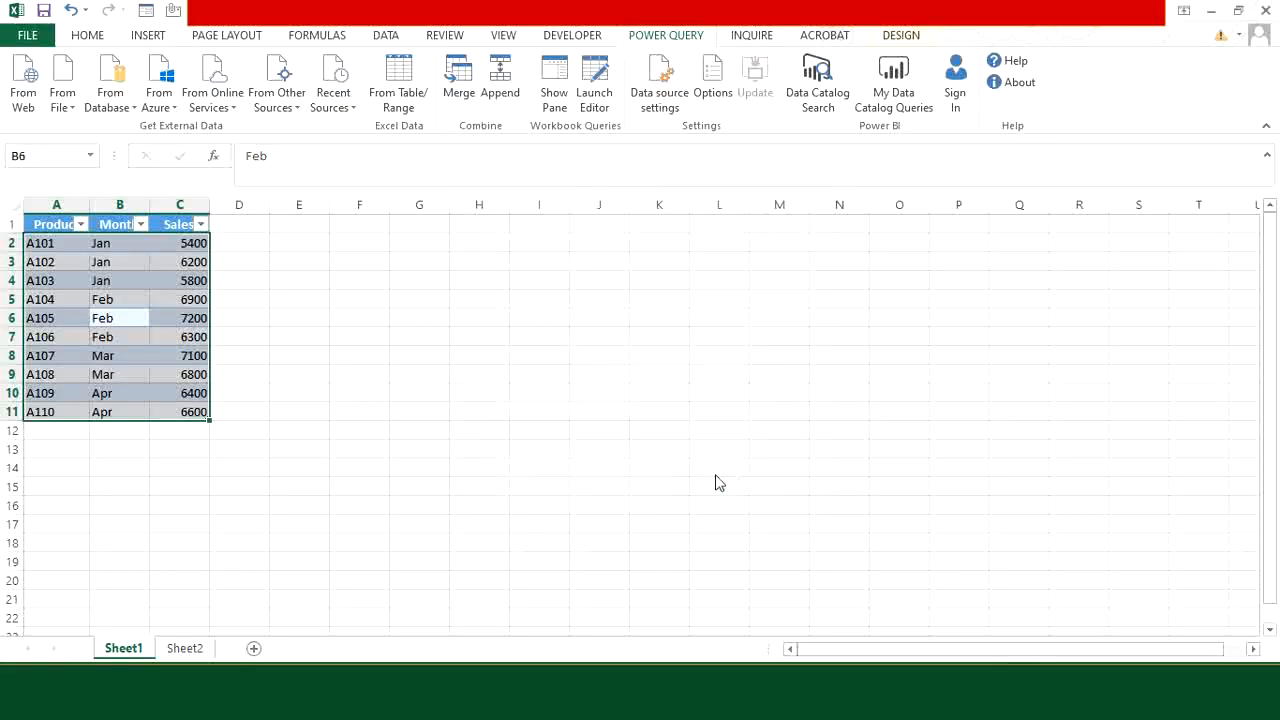
# Step: Load the category and region table on Sheet2 into the Power Query Editor
pyautogui.click(186, 648)
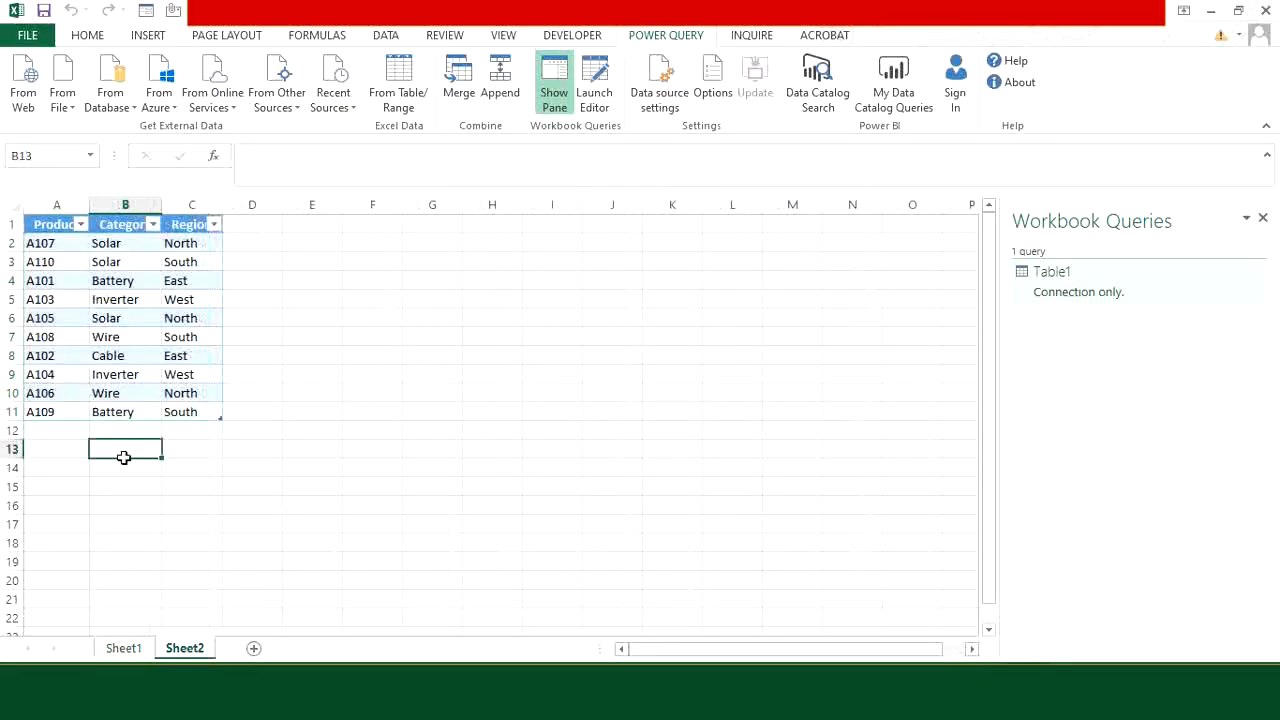
pyautogui.click(137, 318)
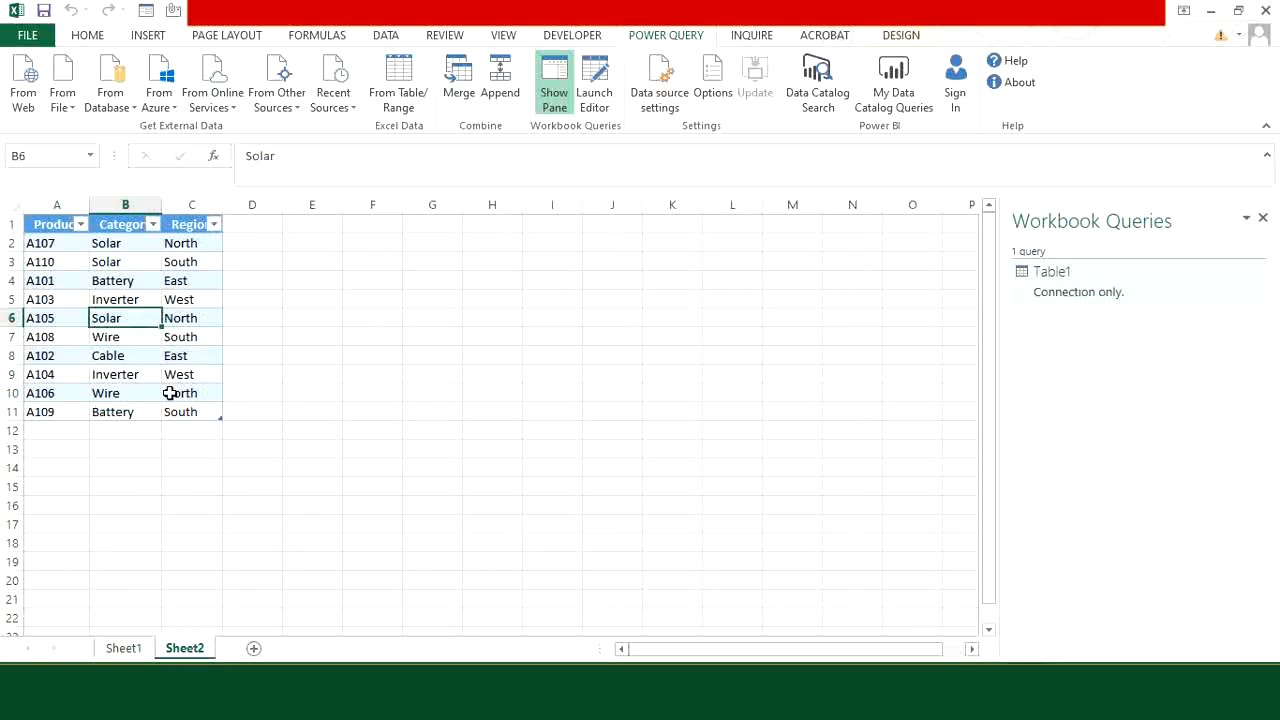
pyautogui.hotkey('ctrl', 'a')
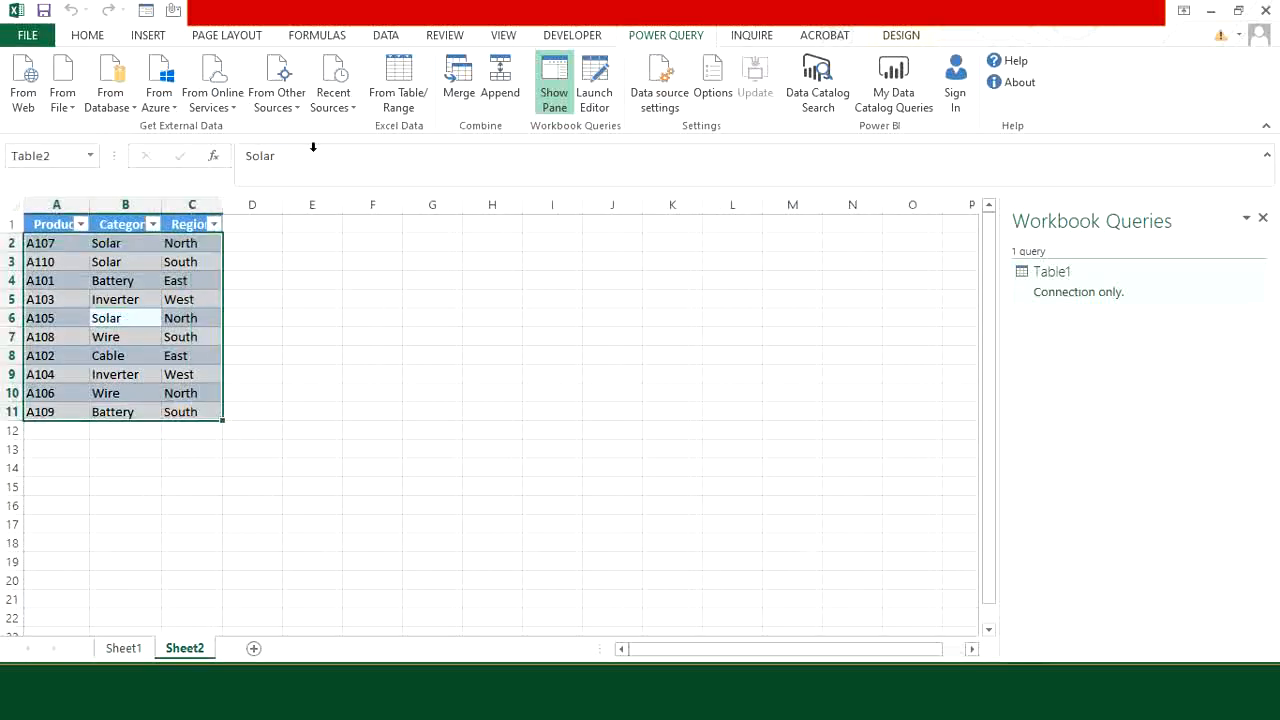
pyautogui.click(403, 97)
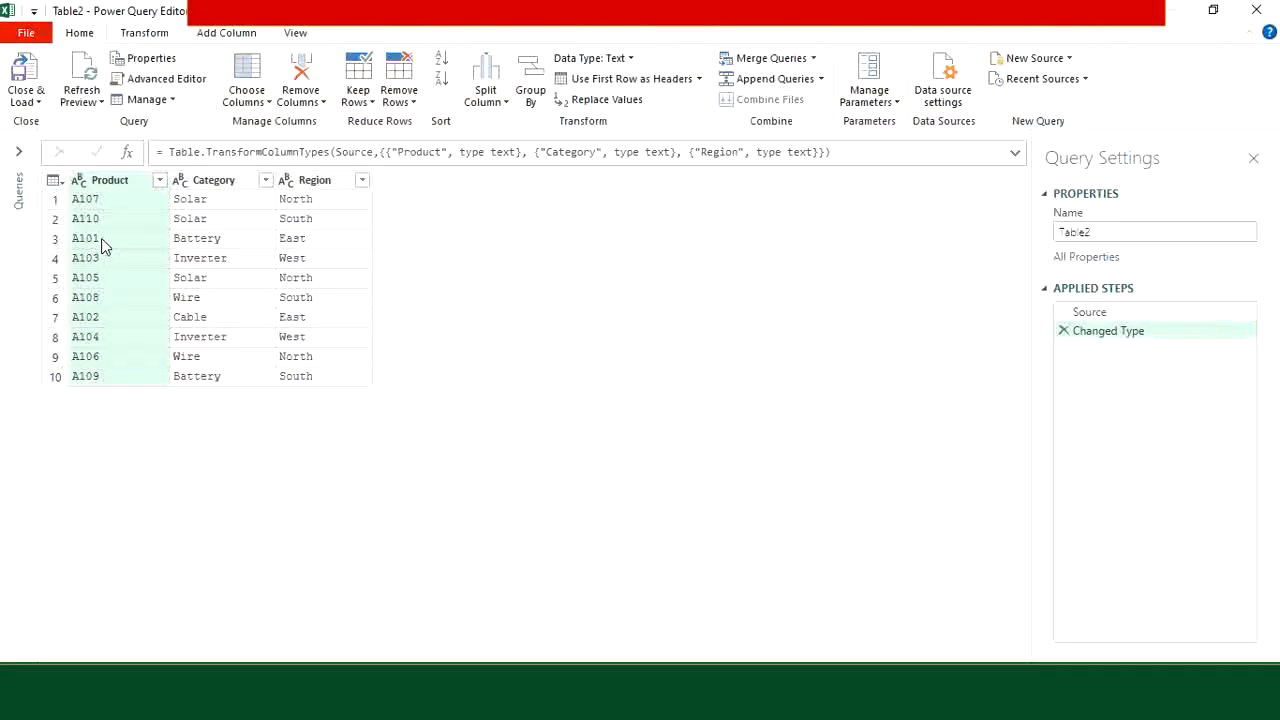
# Step: Close the editor and load the Table2 query as a connection only
pyautogui.click(32, 102)
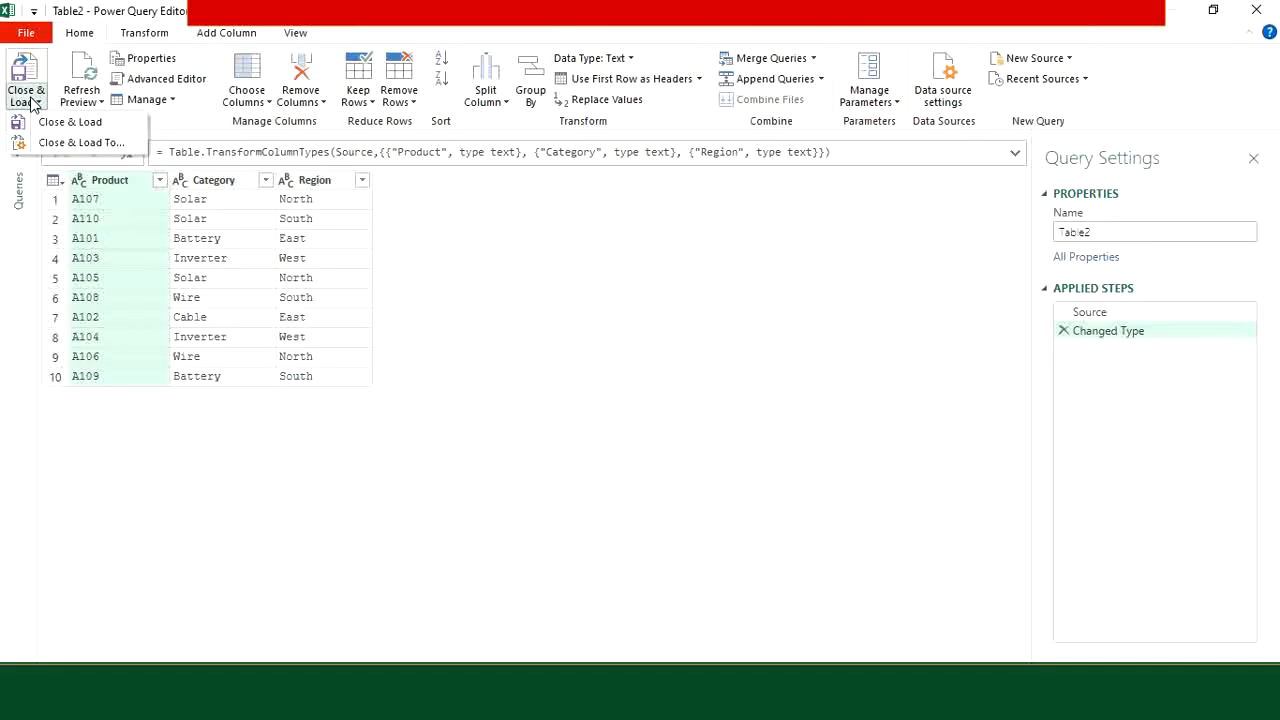
pyautogui.click(85, 143)
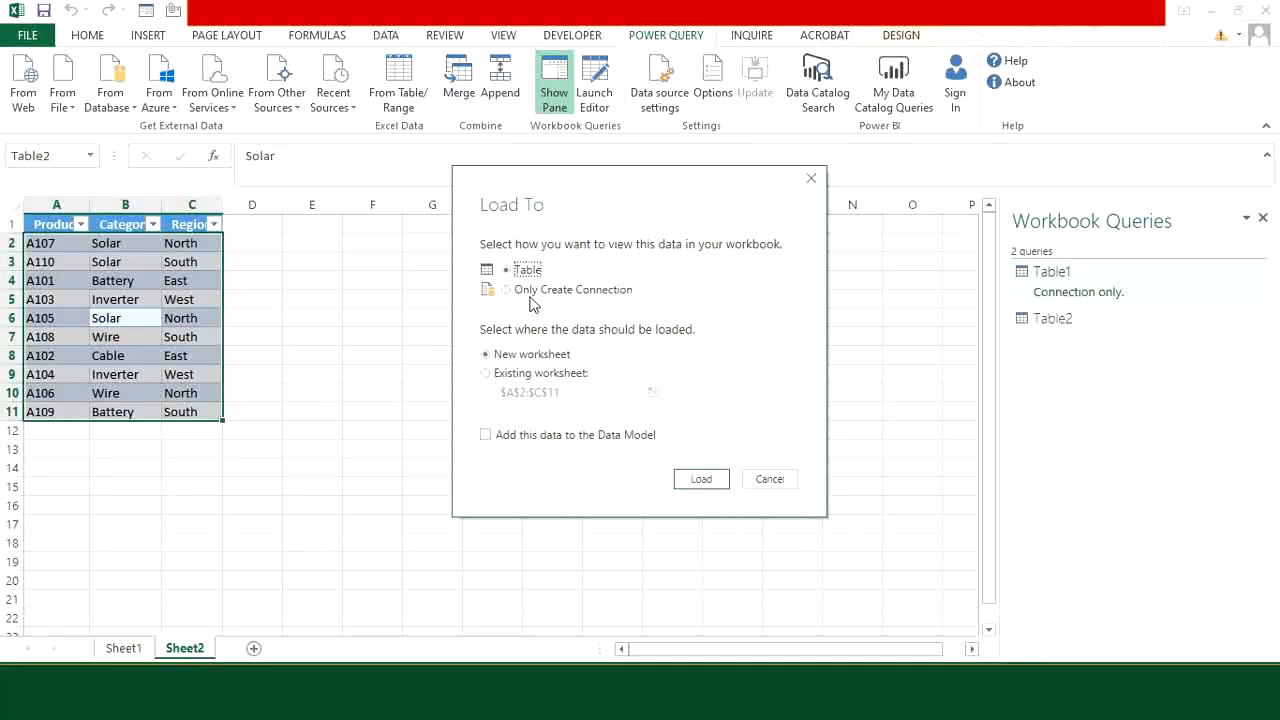
pyautogui.click(506, 289)
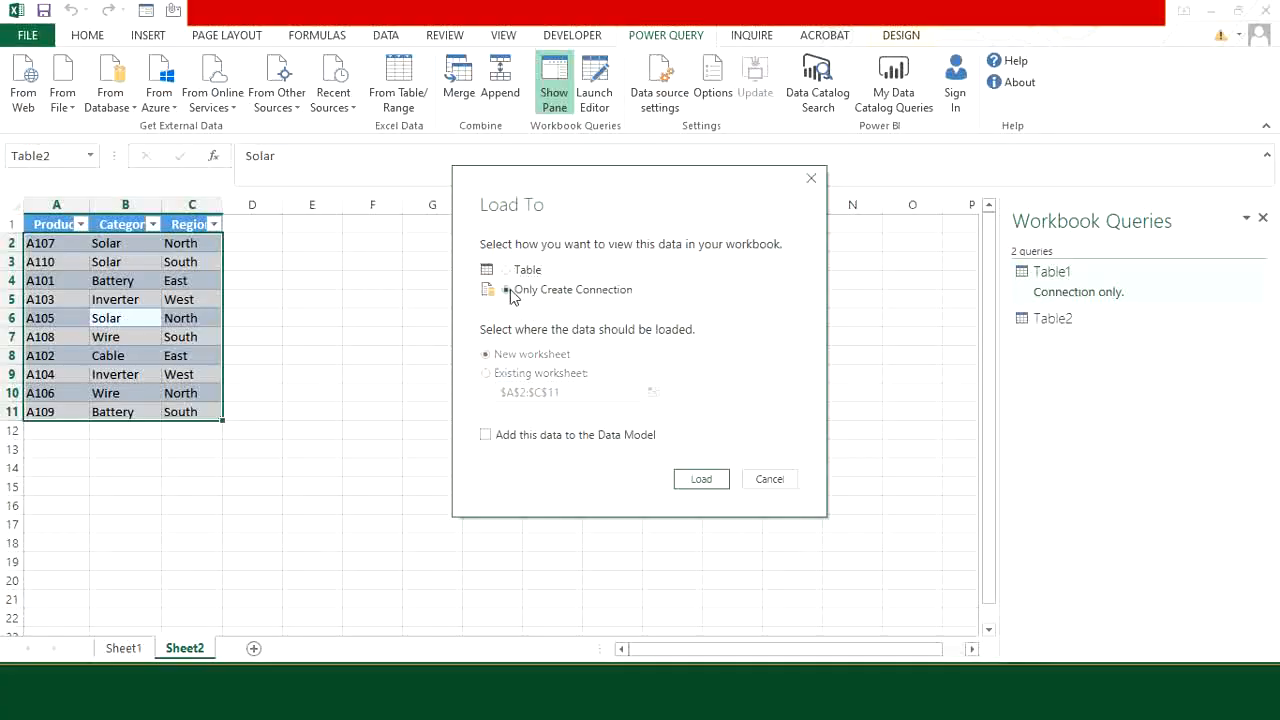
pyautogui.click(703, 481)
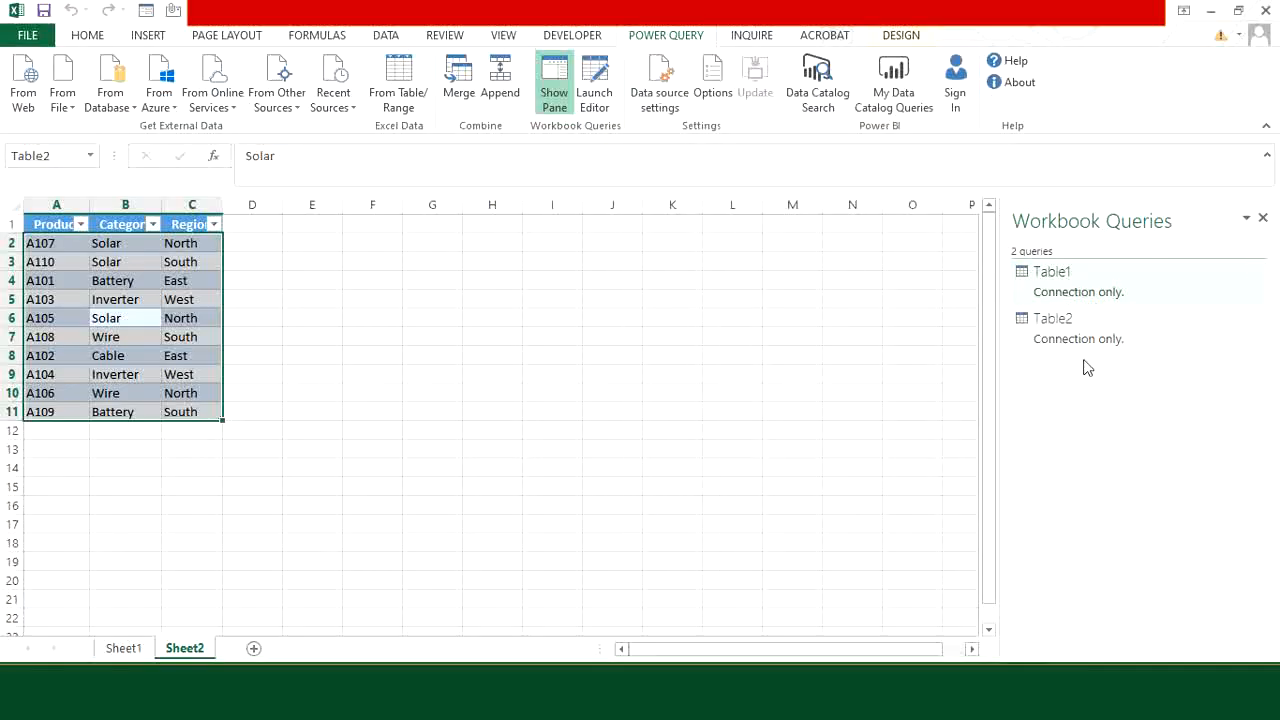
# Step: Merge Table1 with Table2 as a new query, matching on their Product columns with a Left Outer join
pyautogui.doubleClick(1080, 282)
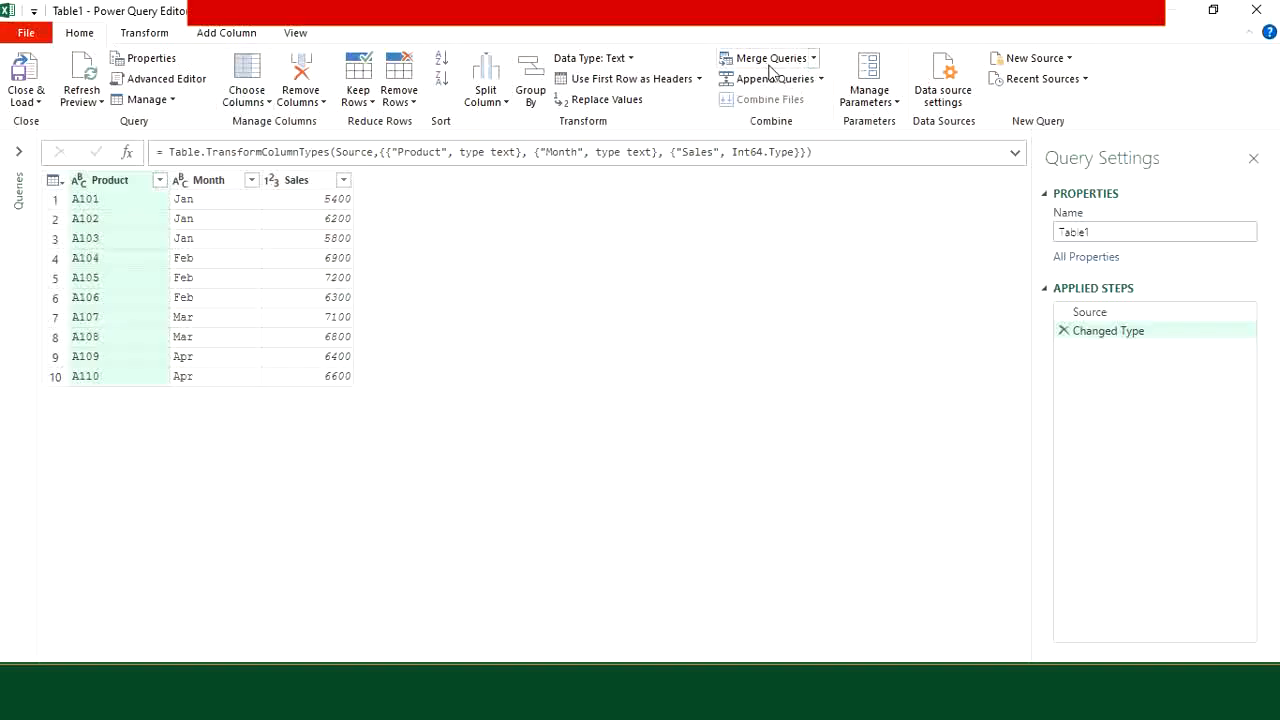
pyautogui.click(814, 60)
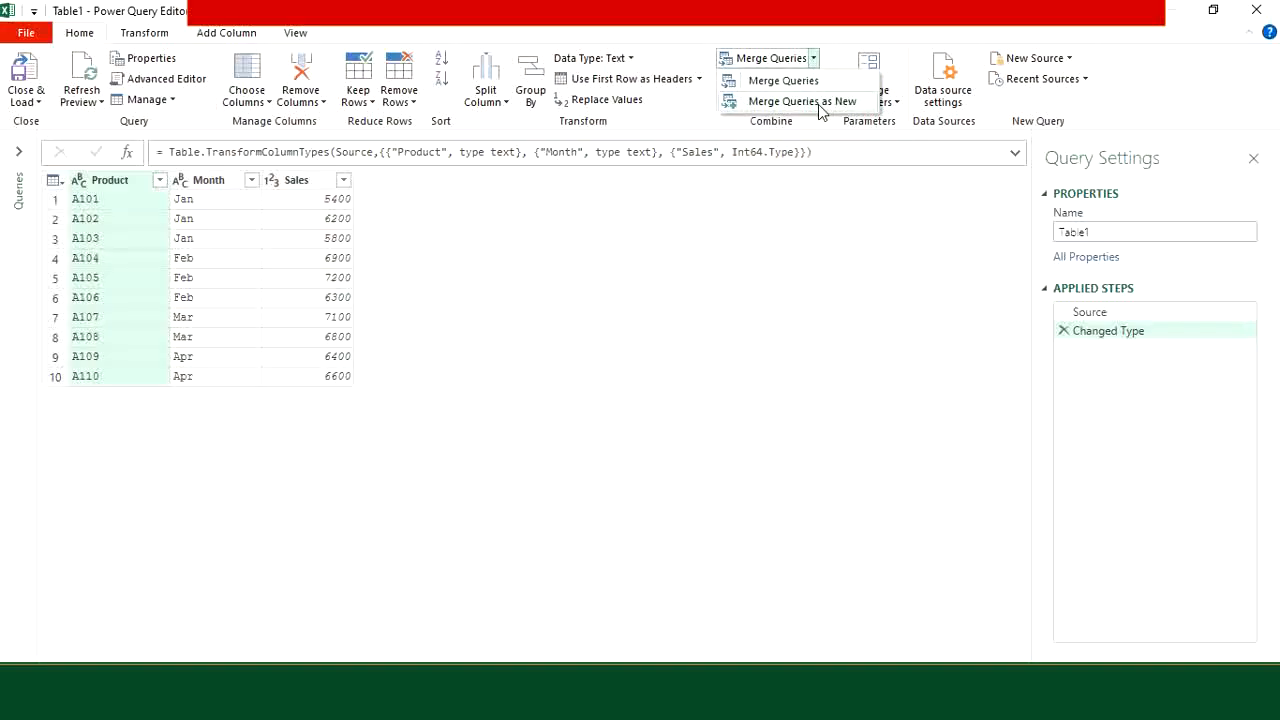
pyautogui.click(818, 102)
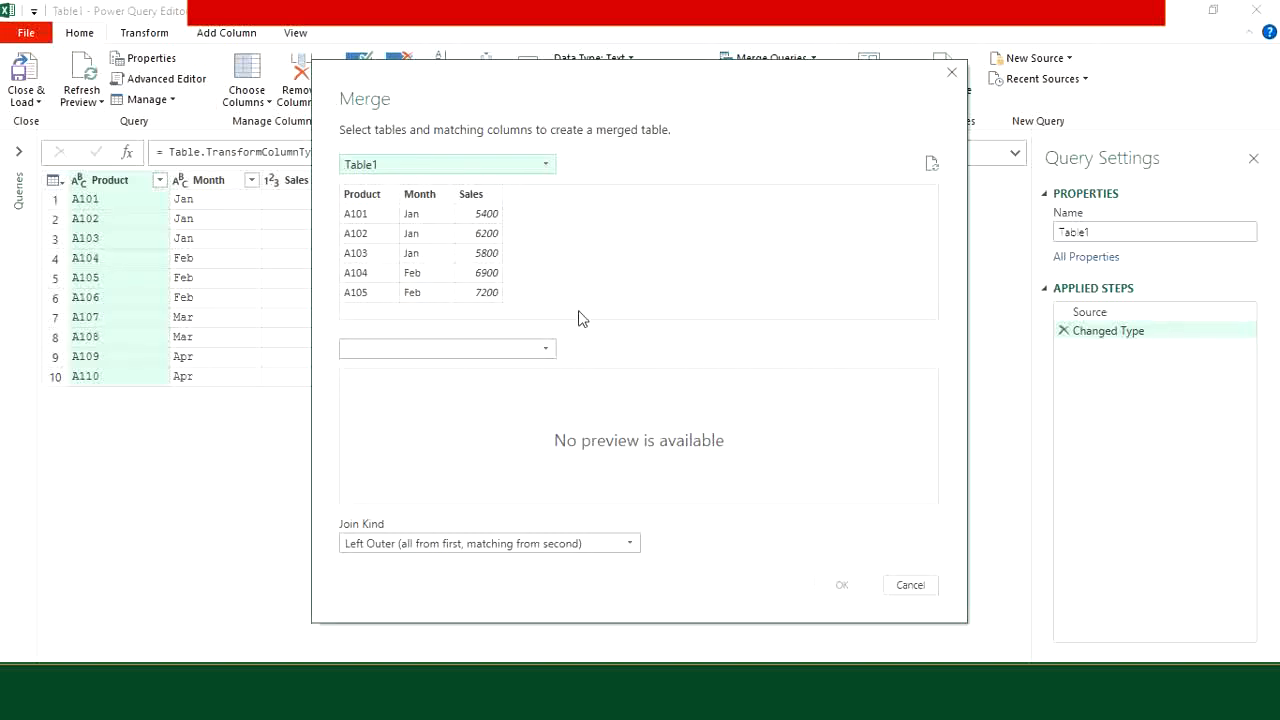
pyautogui.click(546, 349)
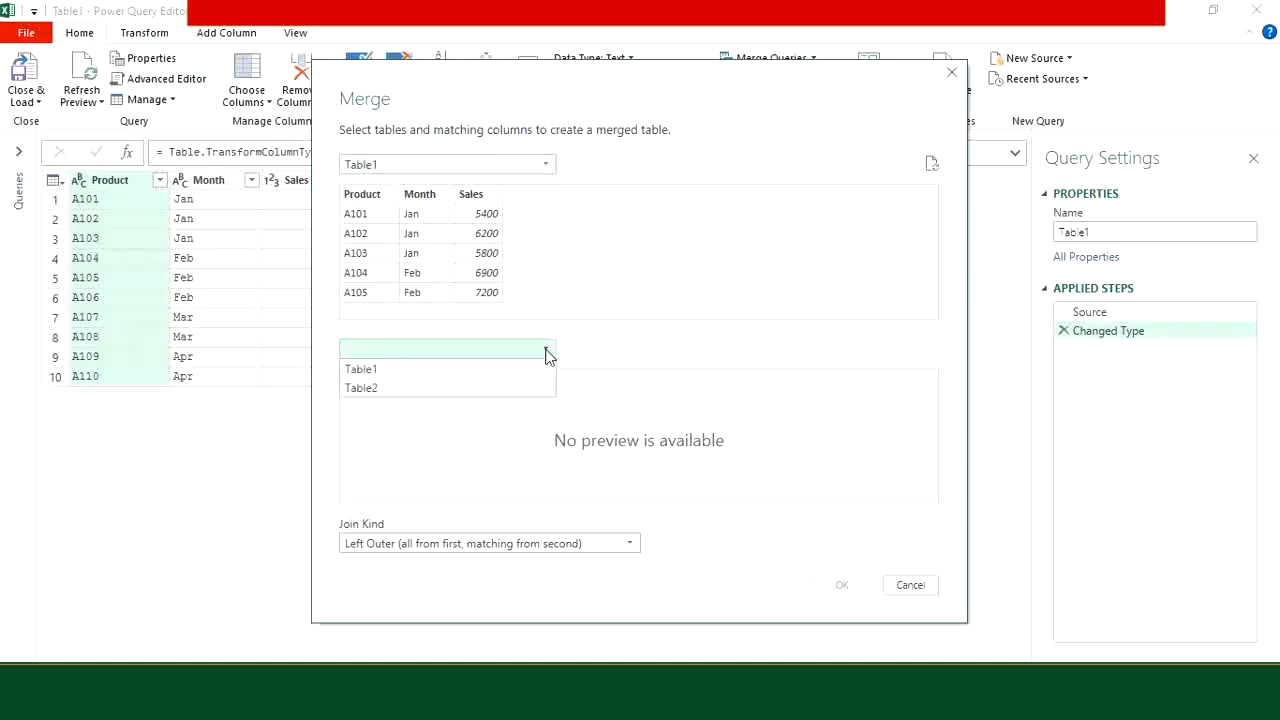
pyautogui.click(430, 389)
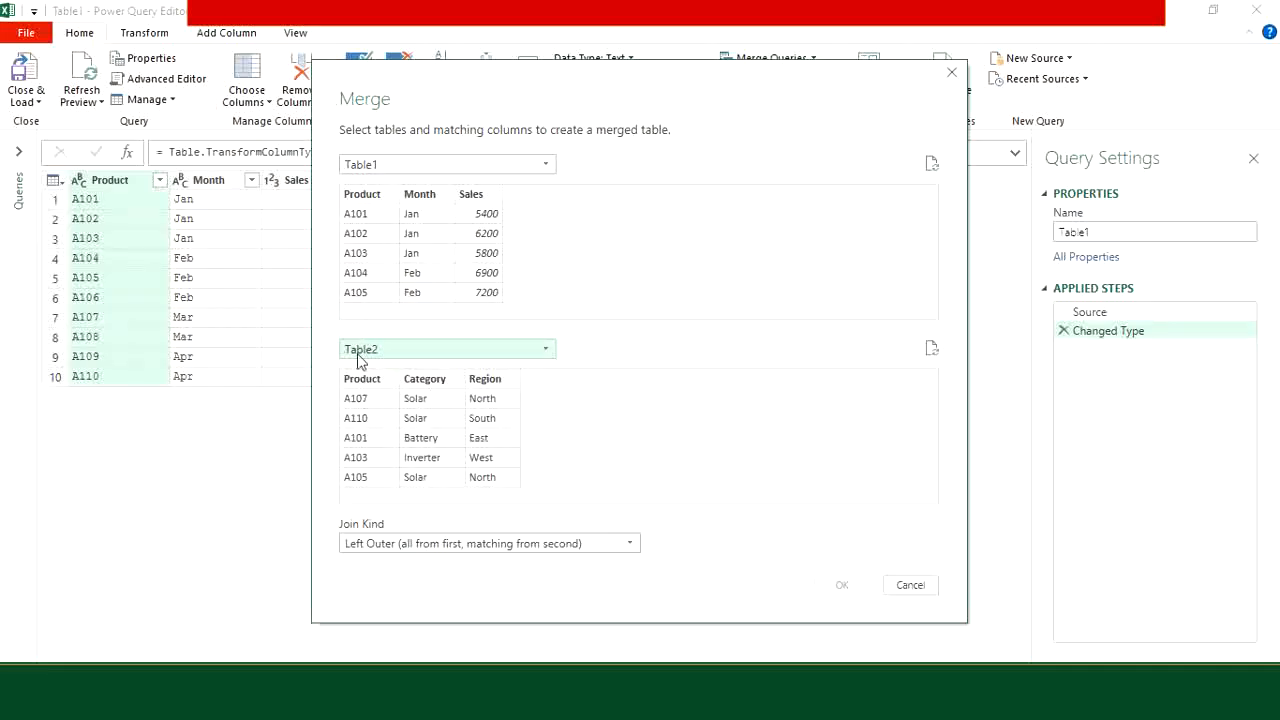
pyautogui.click(368, 197)
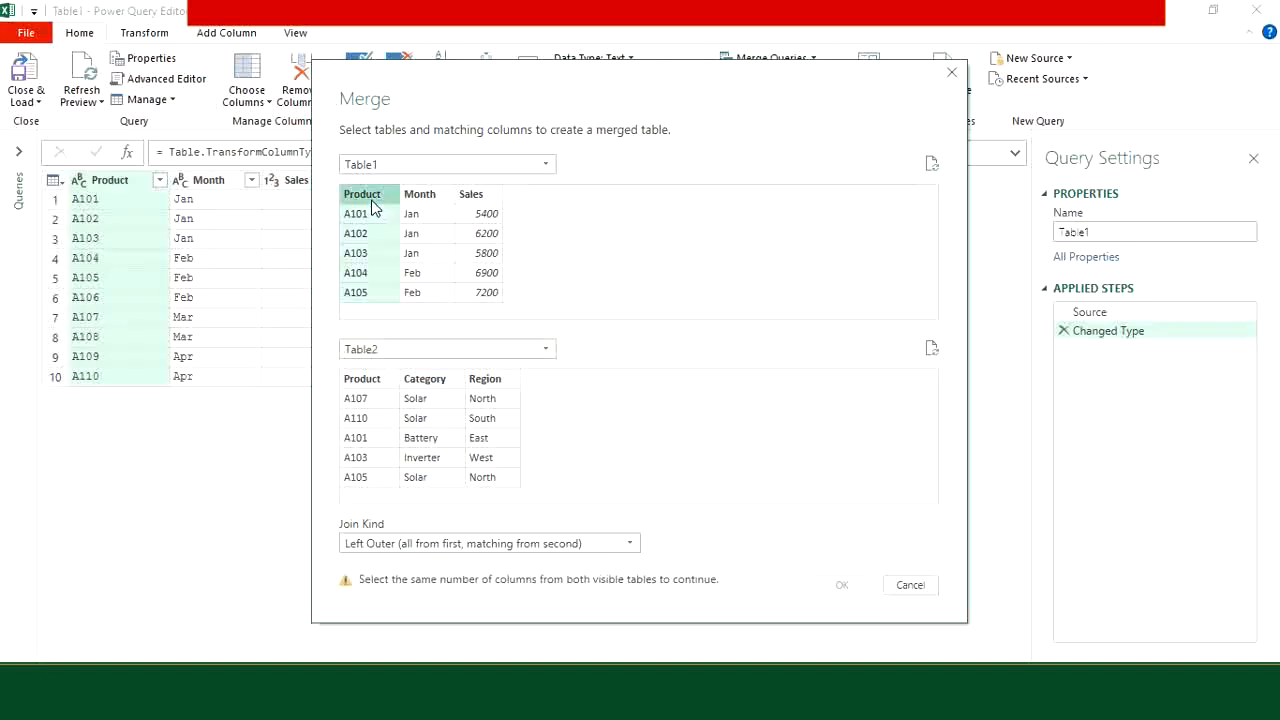
pyautogui.click(368, 388)
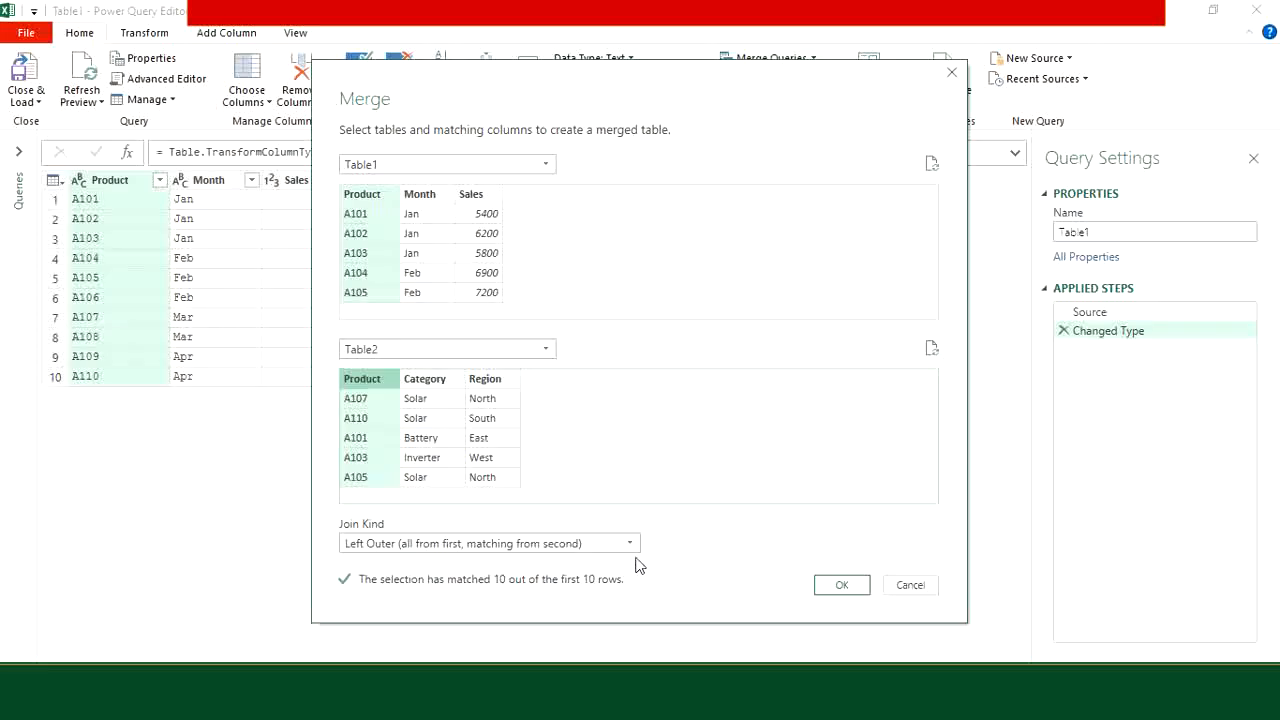
pyautogui.click(845, 588)
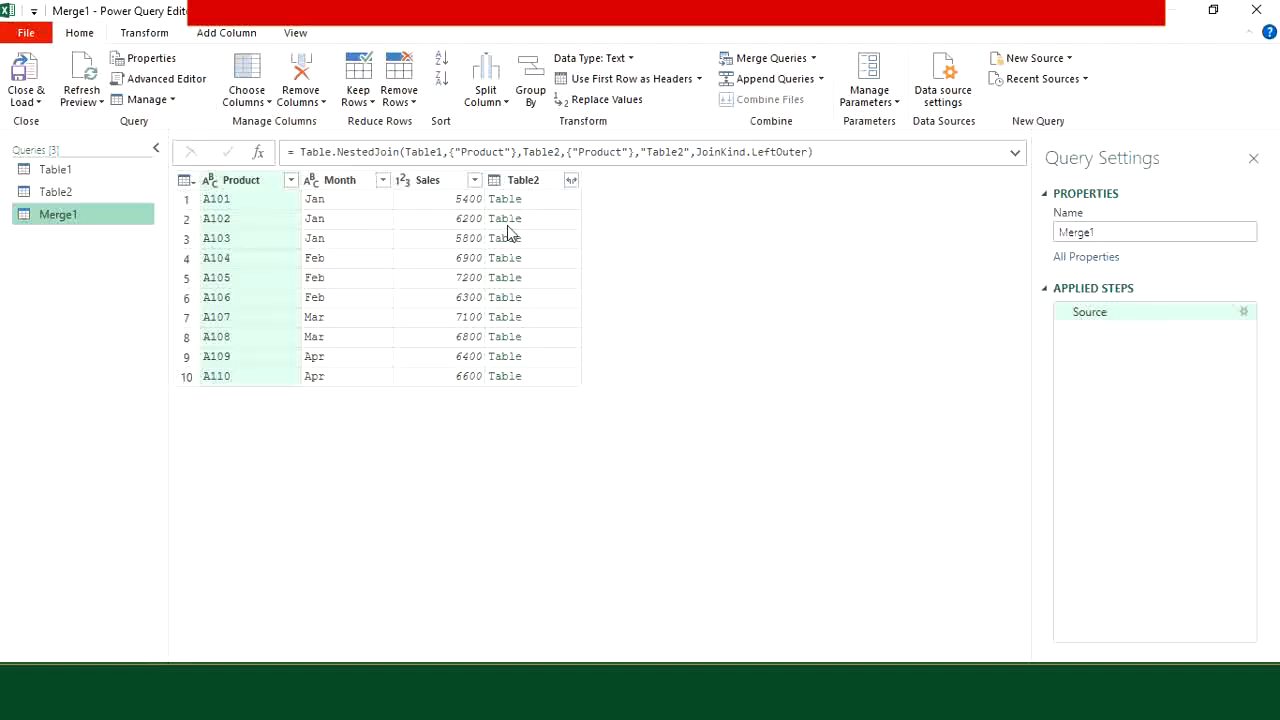
# Step: Expand the Table2 column of the merged query to include only the Category and Region columns
pyautogui.click(571, 181)
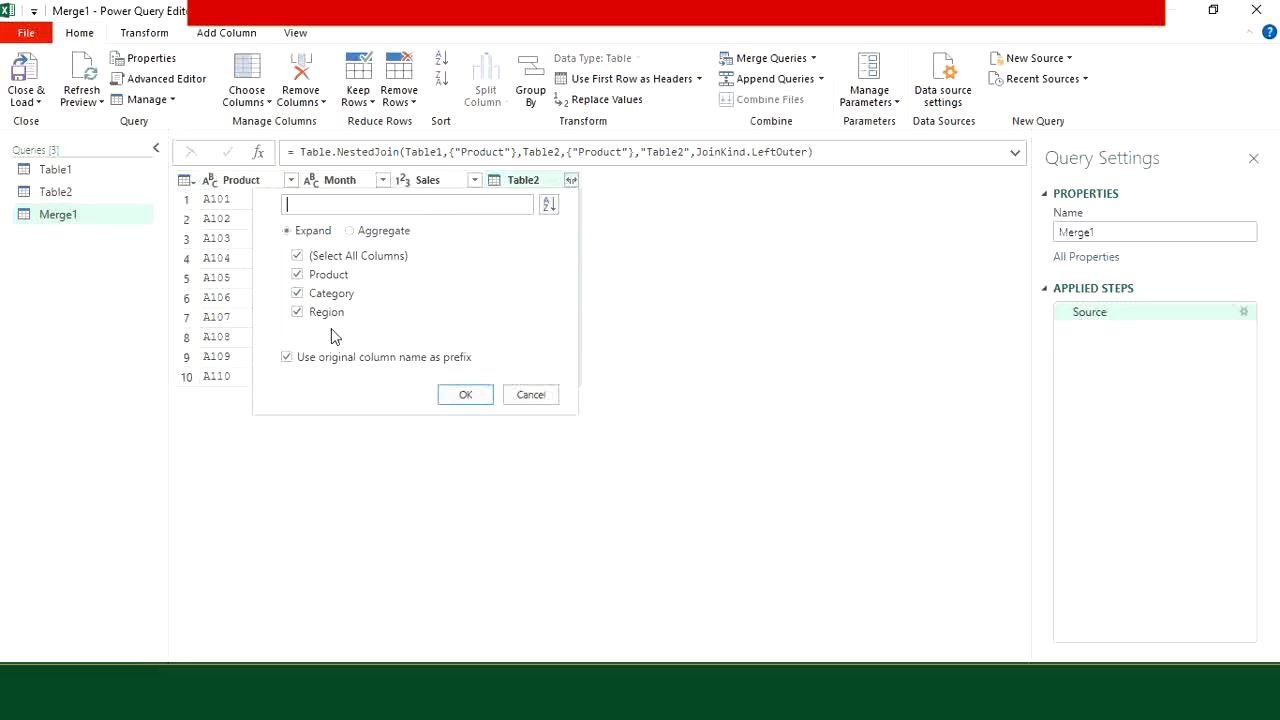
pyautogui.click(297, 256)
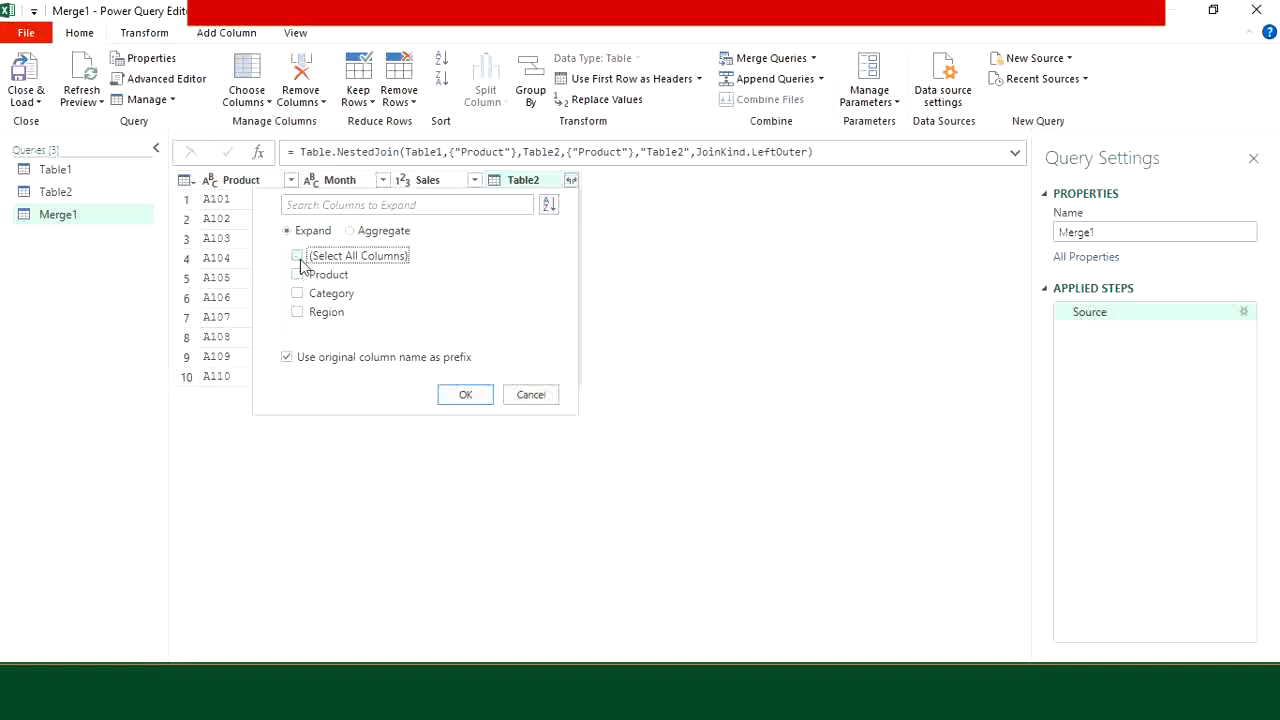
pyautogui.click(297, 312)
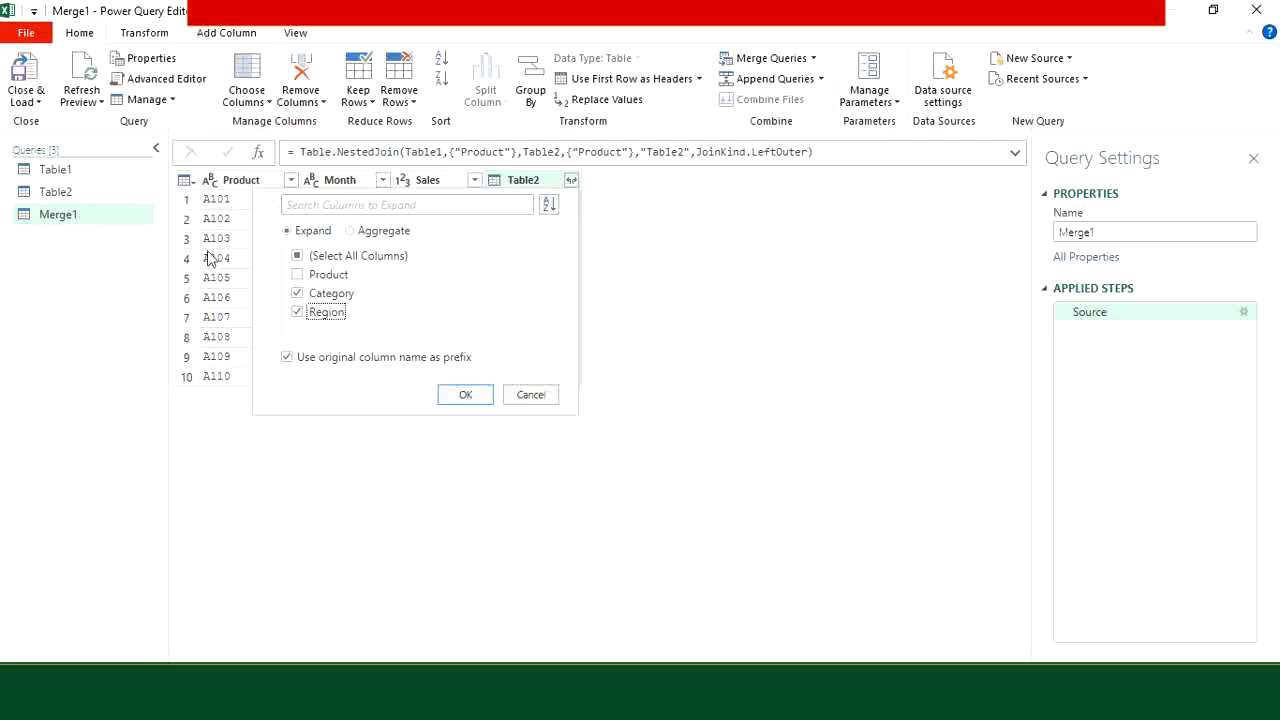
pyautogui.click(462, 397)
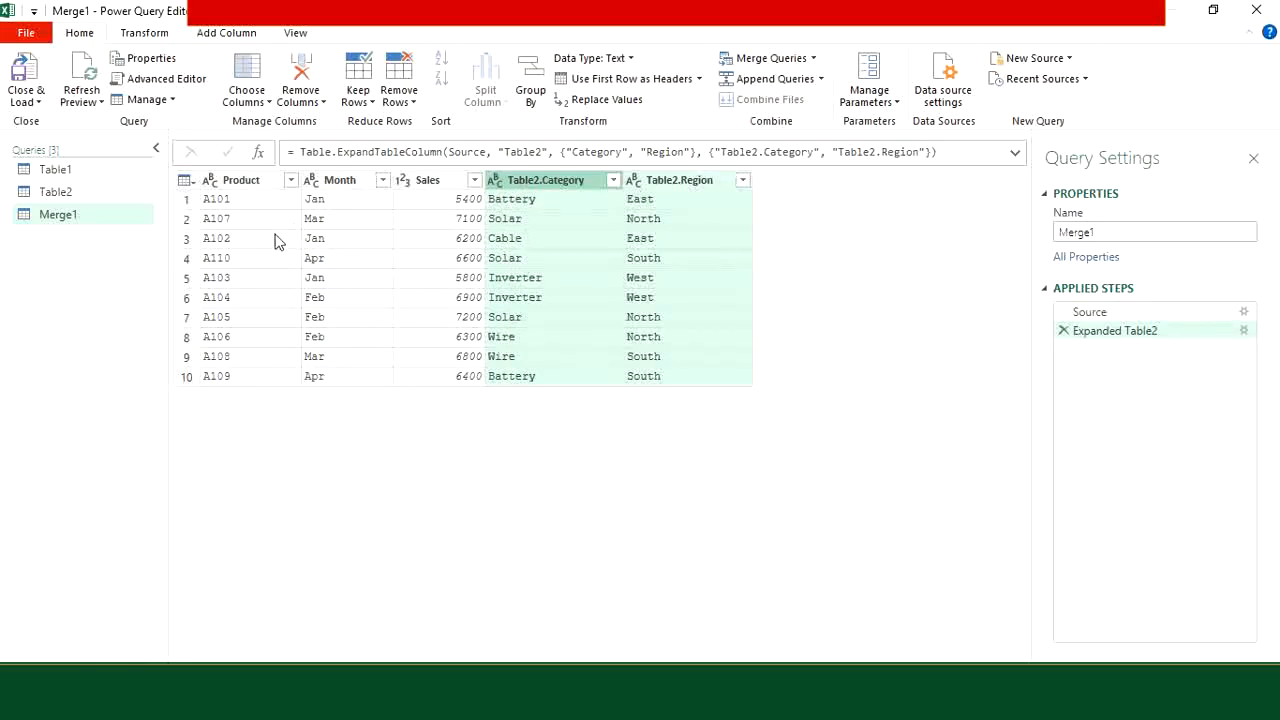
# Step: Rename the expanded Table2.Category and Table2.Region columns to Category and Region
pyautogui.click(561, 185)
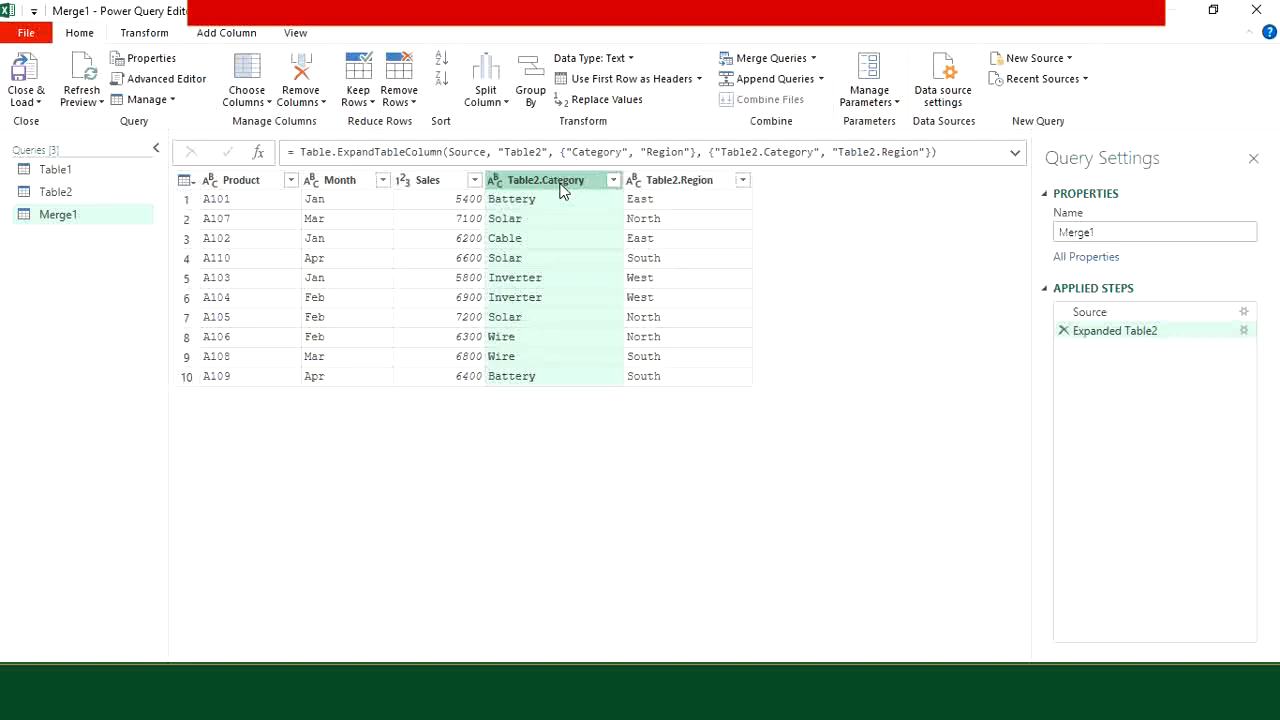
pyautogui.doubleClick(561, 185)
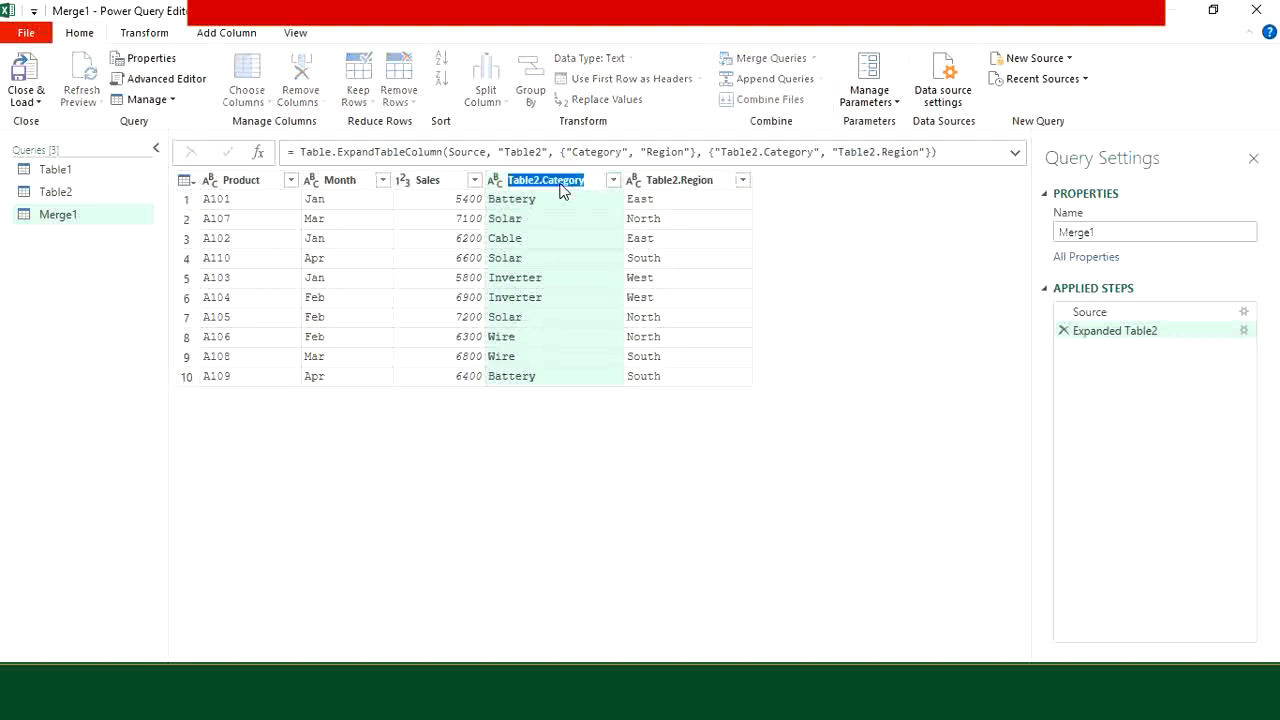
pyautogui.press('BackSpace')
pyautogui.write('Category')
pyautogui.click(692, 184)
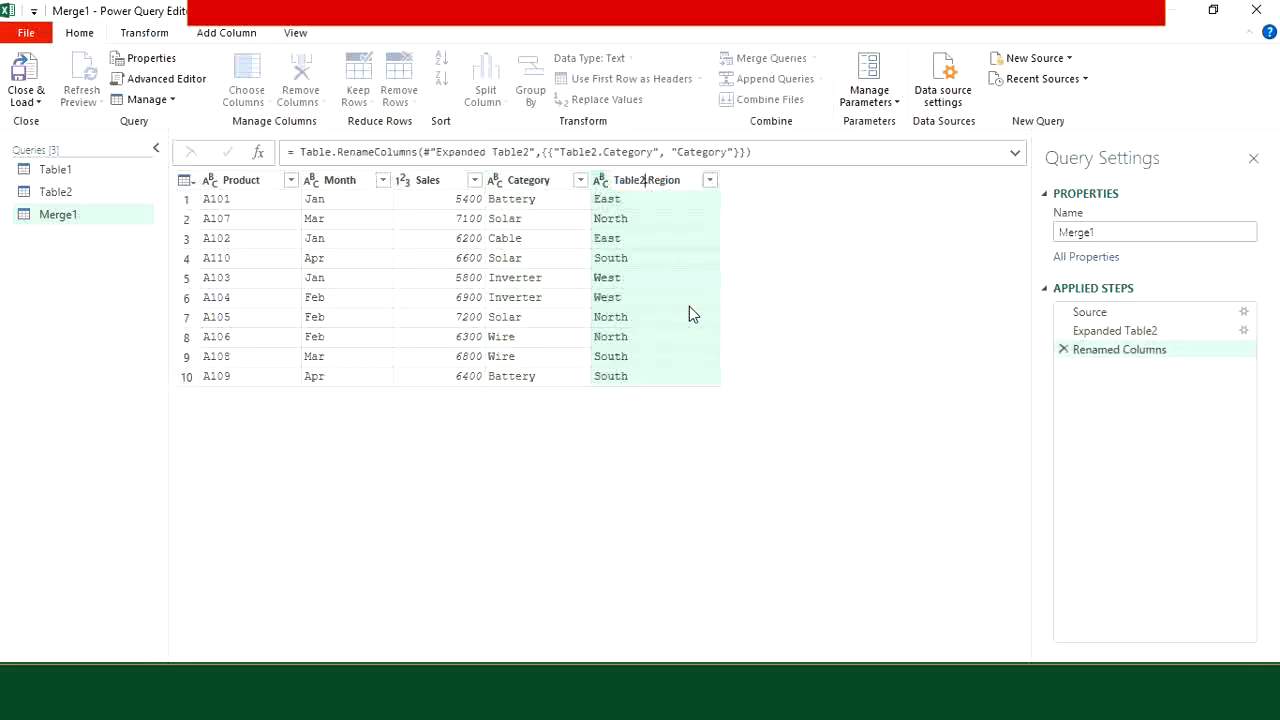
pyautogui.press('BackSpace')
pyautogui.press('BackSpace')
pyautogui.press('BackSpace')
pyautogui.press('BackSpace')
pyautogui.press('BackSpace')
pyautogui.press('BackSpace')
pyautogui.press('BackSpace')
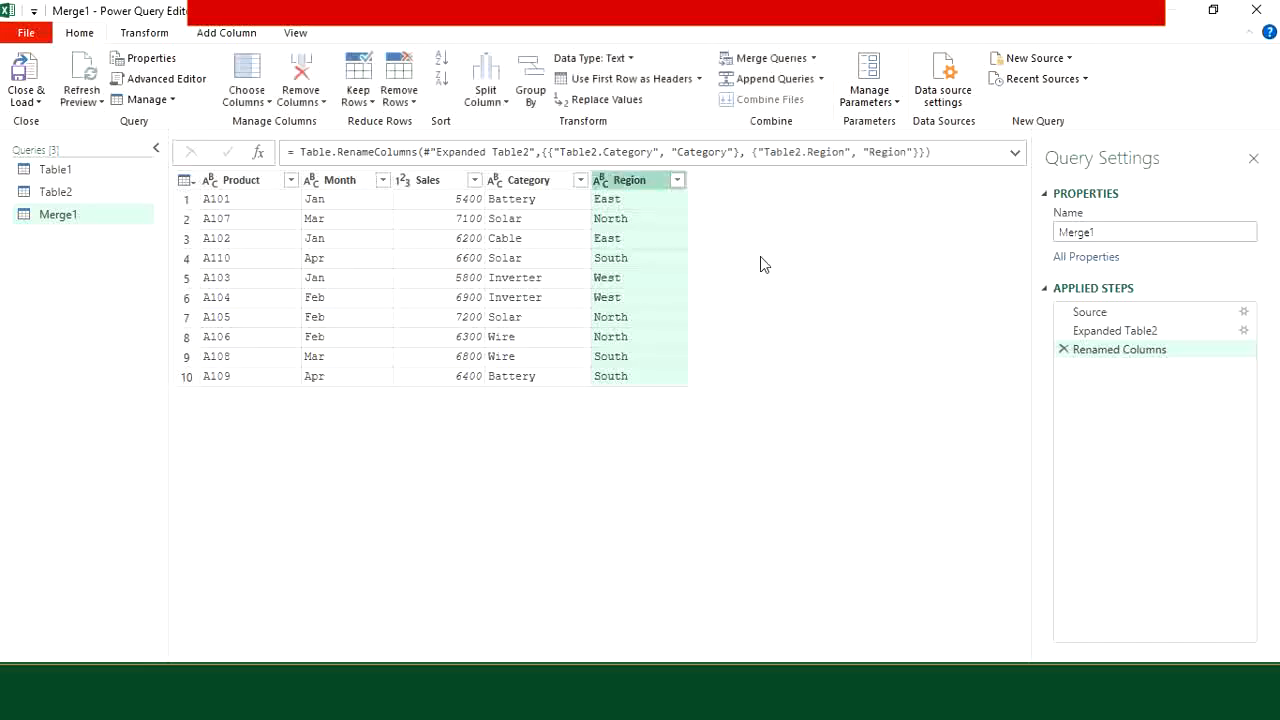
pyautogui.press('Return')
# Step: Close the editor and load the Merge1 query into a new worksheet as a table
pyautogui.click(39, 104)
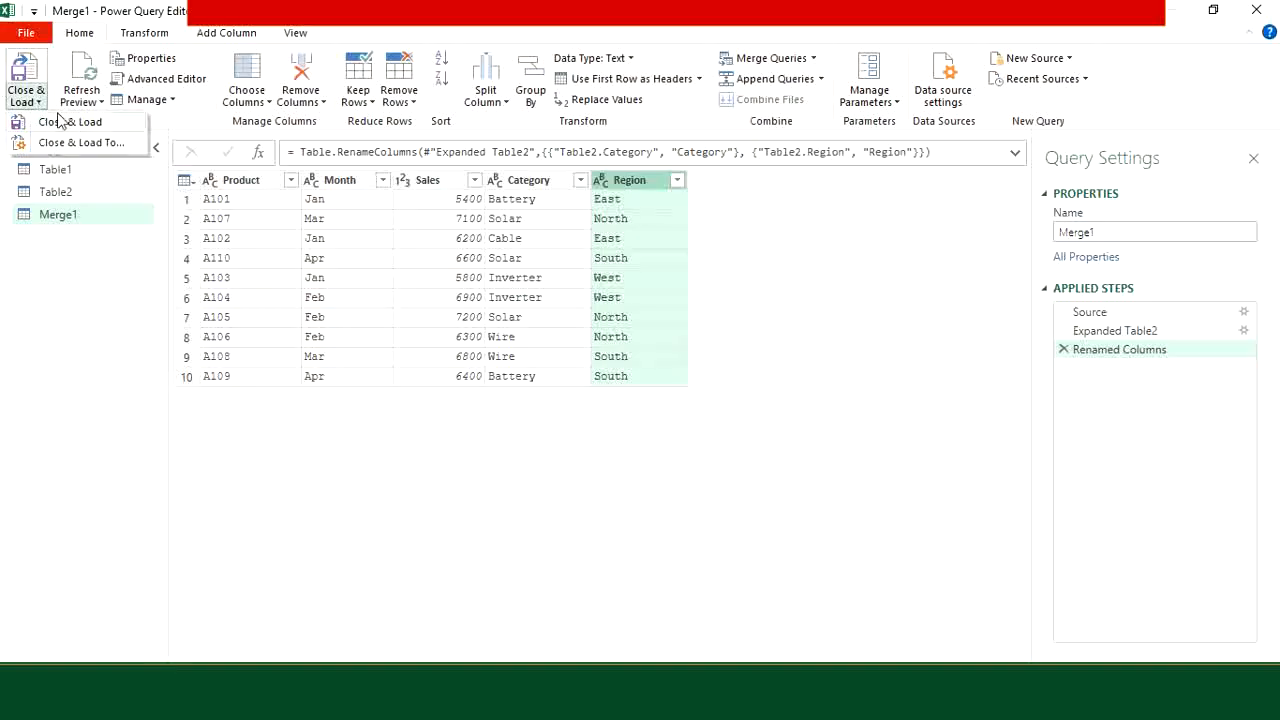
pyautogui.click(72, 122)
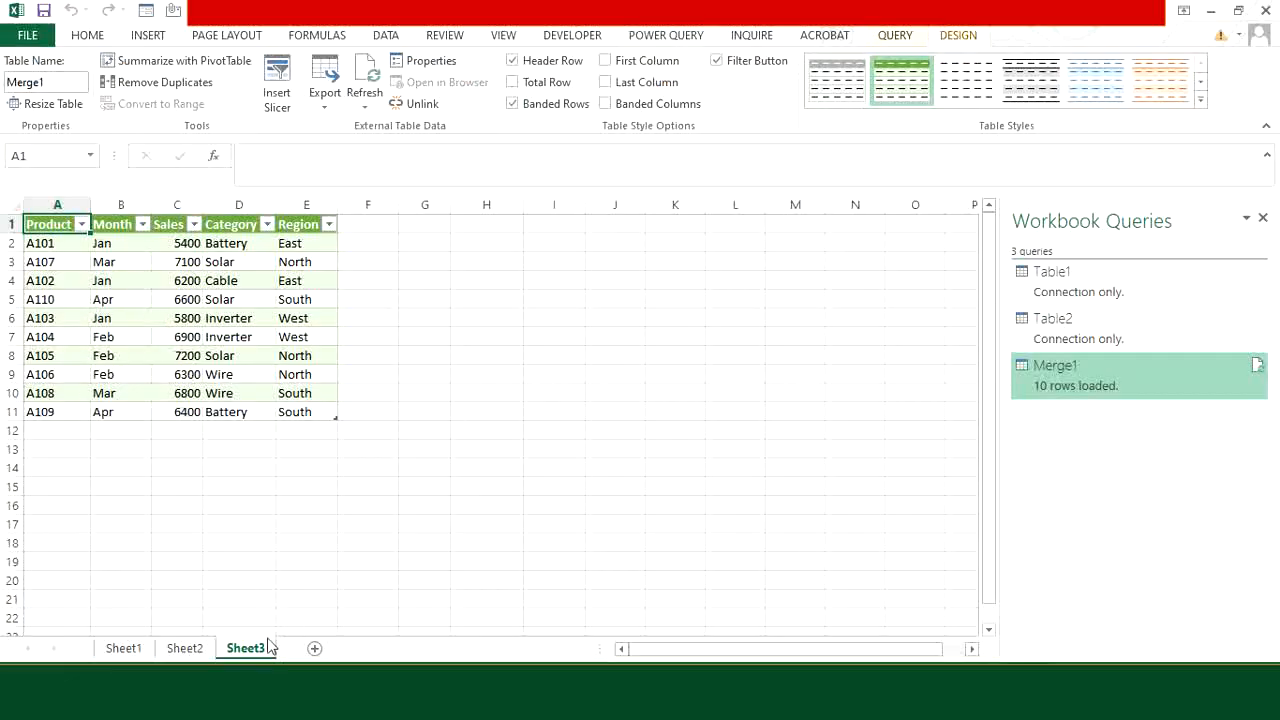
# Step: Add a row to the Sheet1 sales table with product A111, month May and sales 7000
pyautogui.click(125, 650)
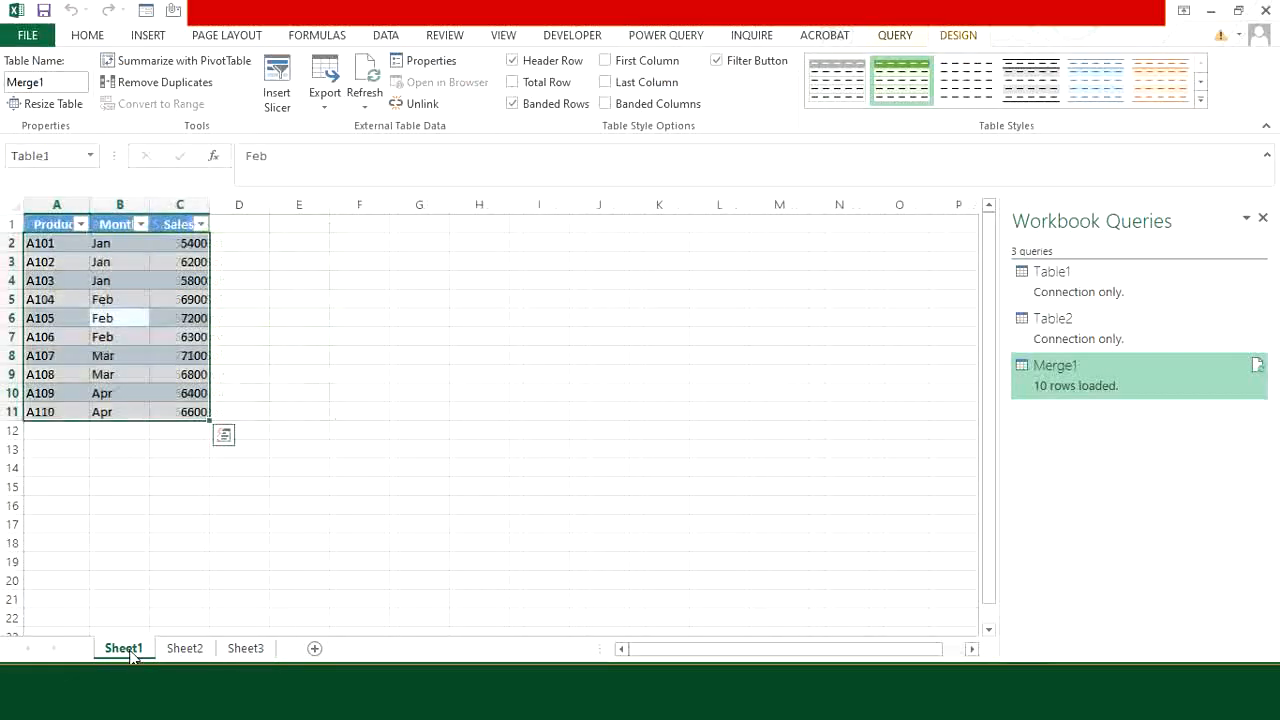
pyautogui.click(50, 436)
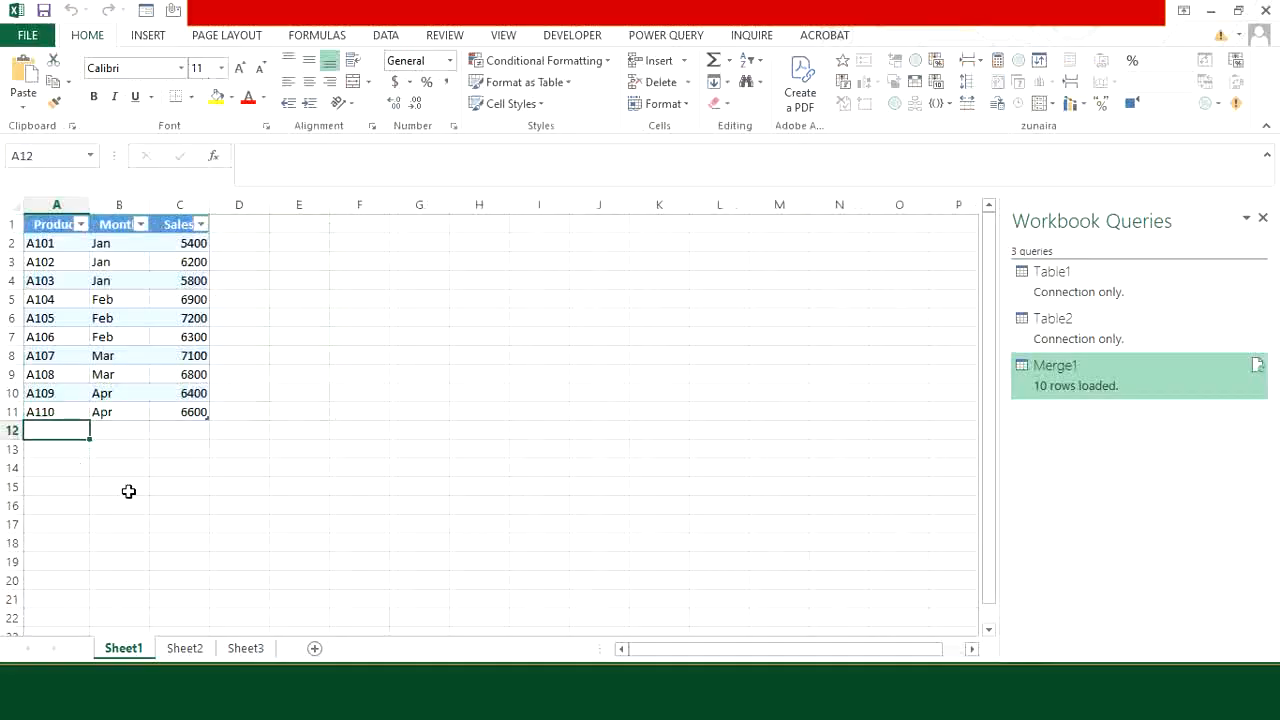
pyautogui.write('A111')
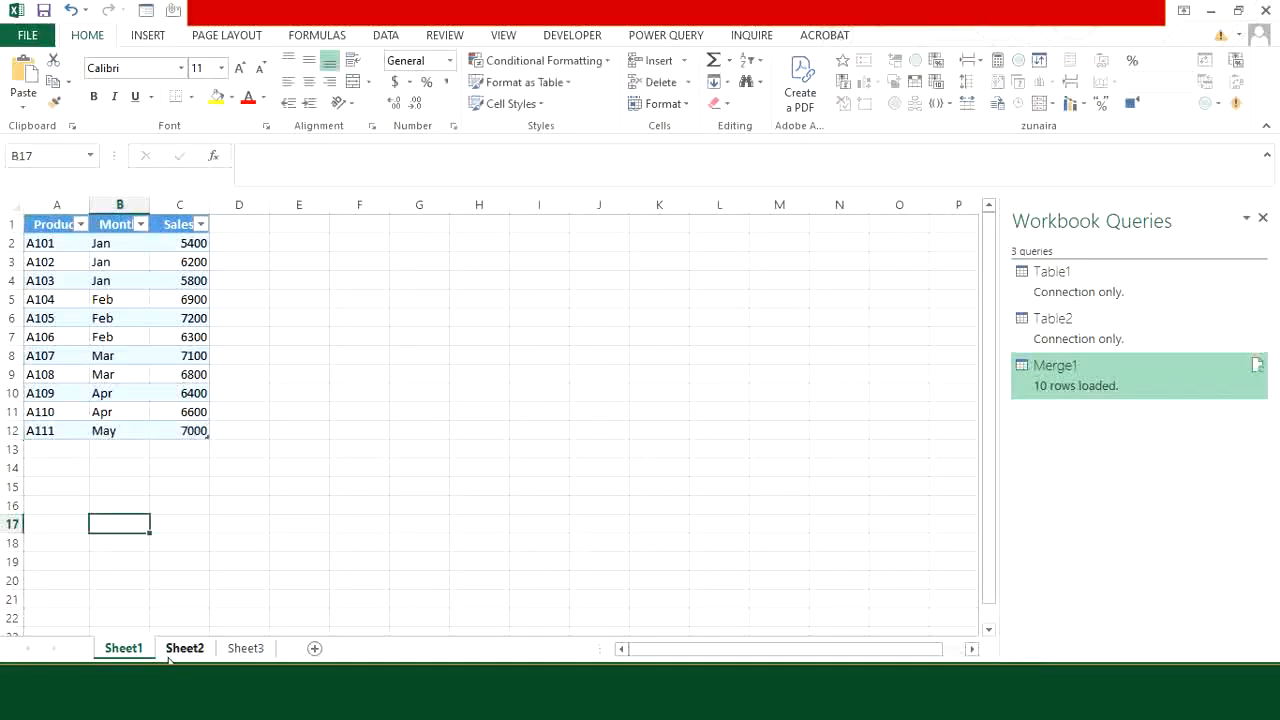
# Step: Add a row to the Sheet2 table with product A111, category Wire and region South
pyautogui.click(182, 649)
pyautogui.click(57, 430)
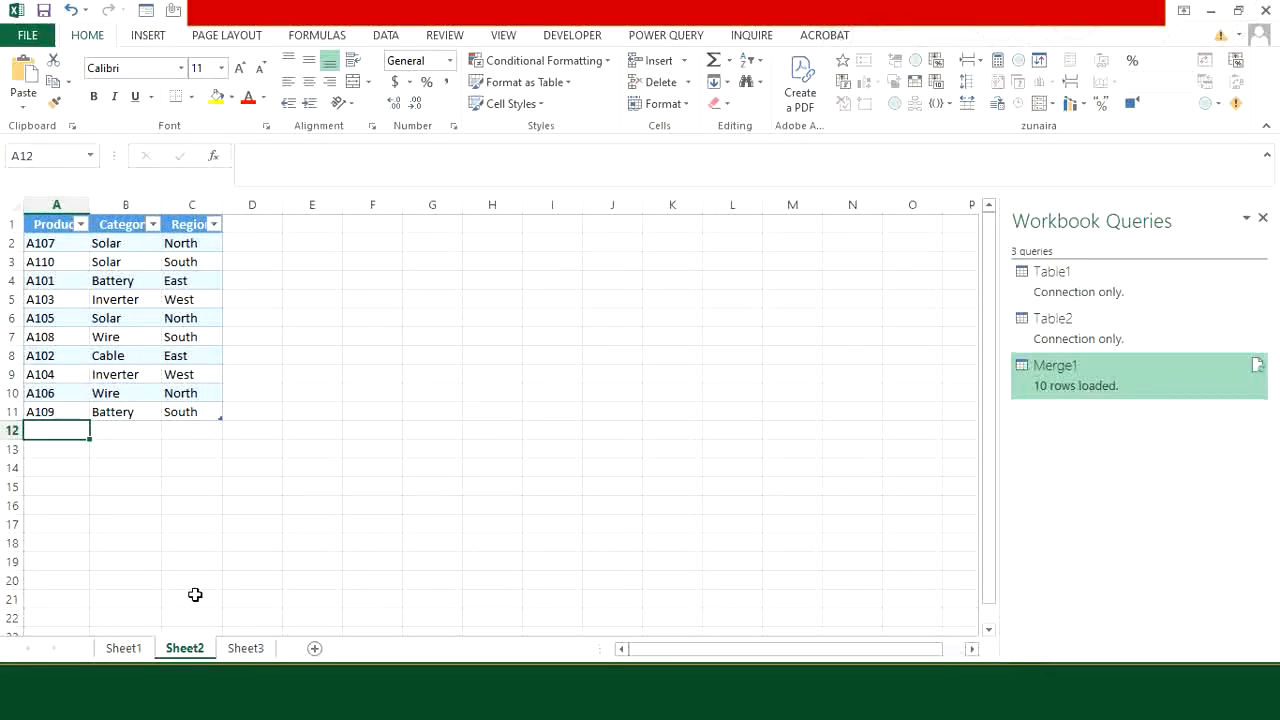
pyautogui.write('A111')
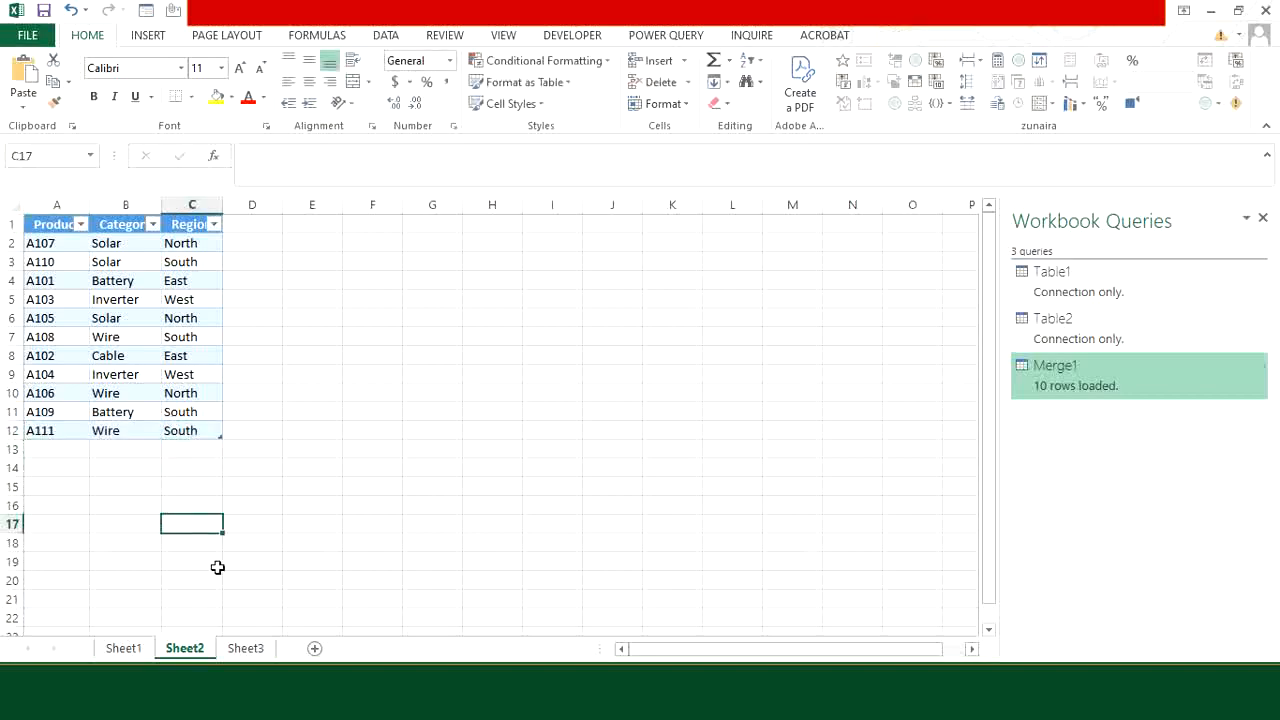
# Step: Refresh the merged table on Sheet3 to bring in the rows added to the source tables
pyautogui.click(246, 648)
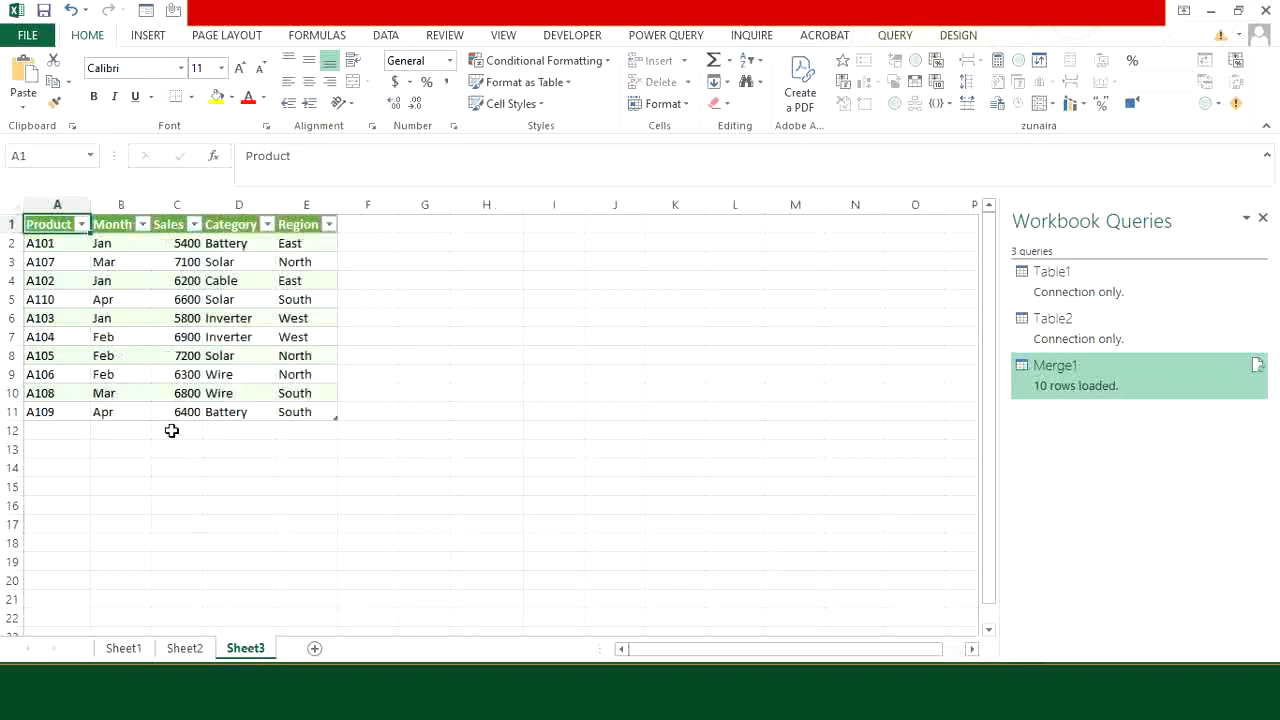
pyautogui.click(117, 413)
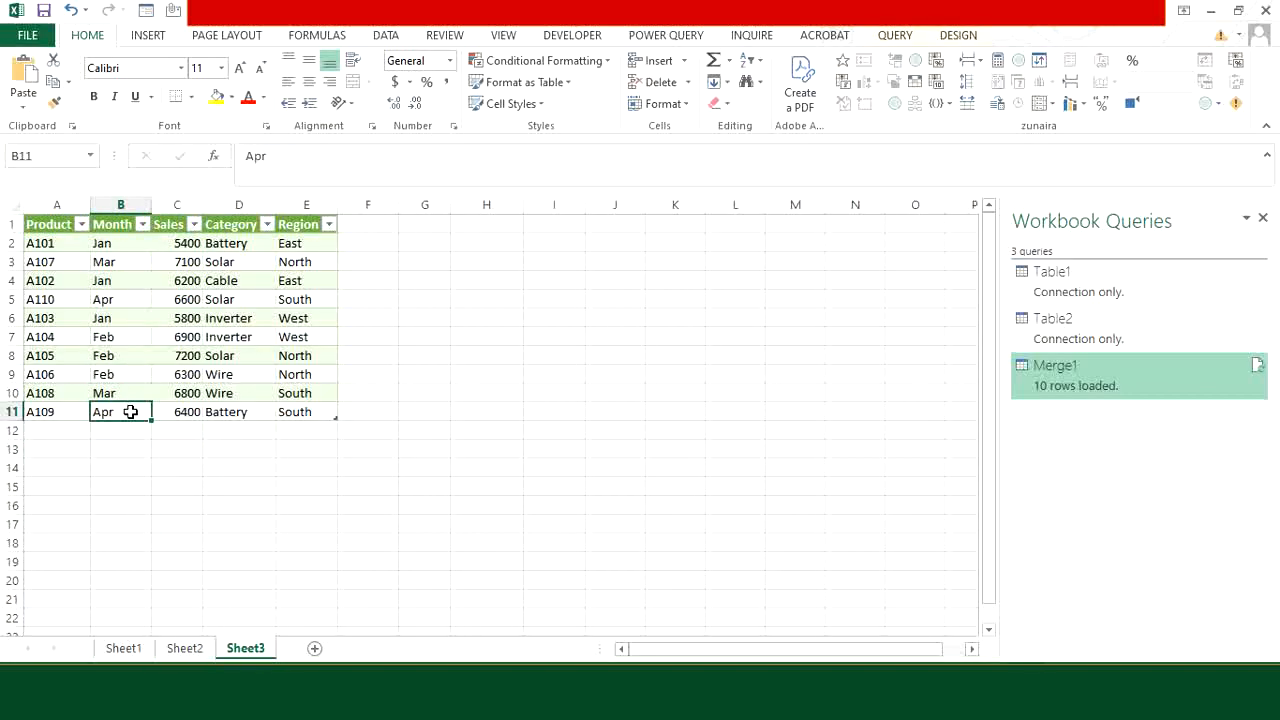
pyautogui.rightClick(130, 412)
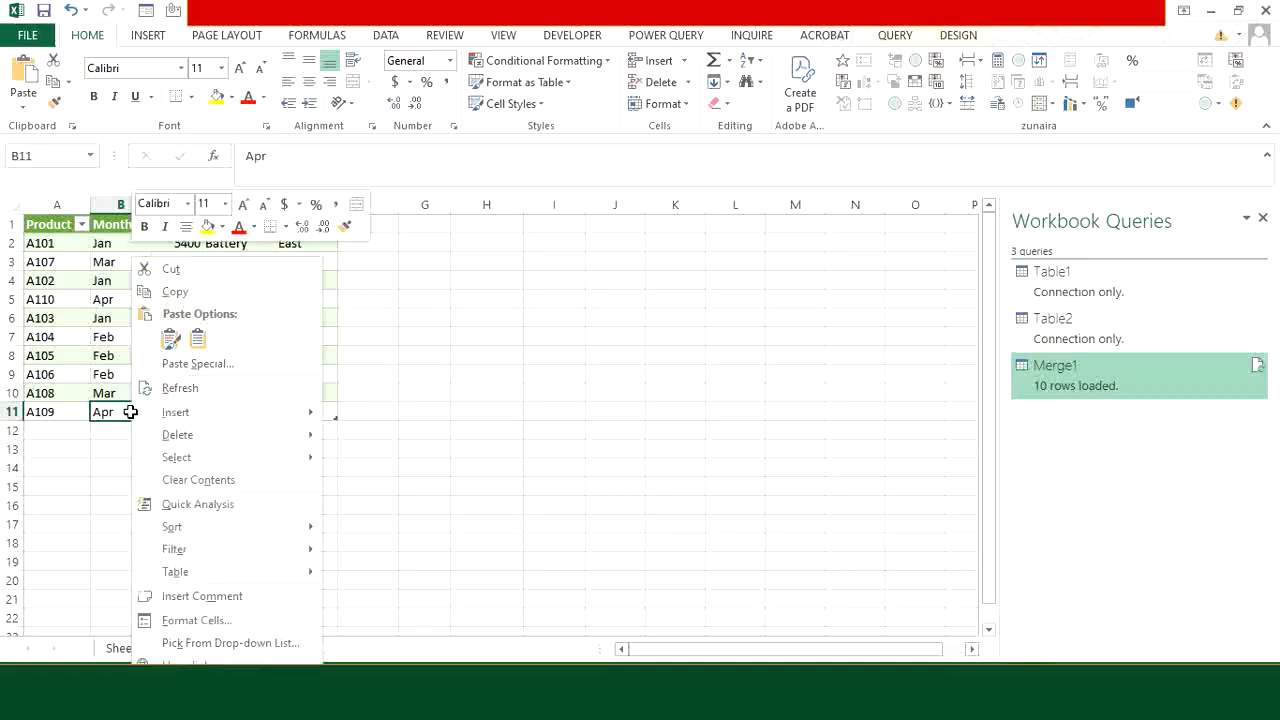
pyautogui.click(175, 390)
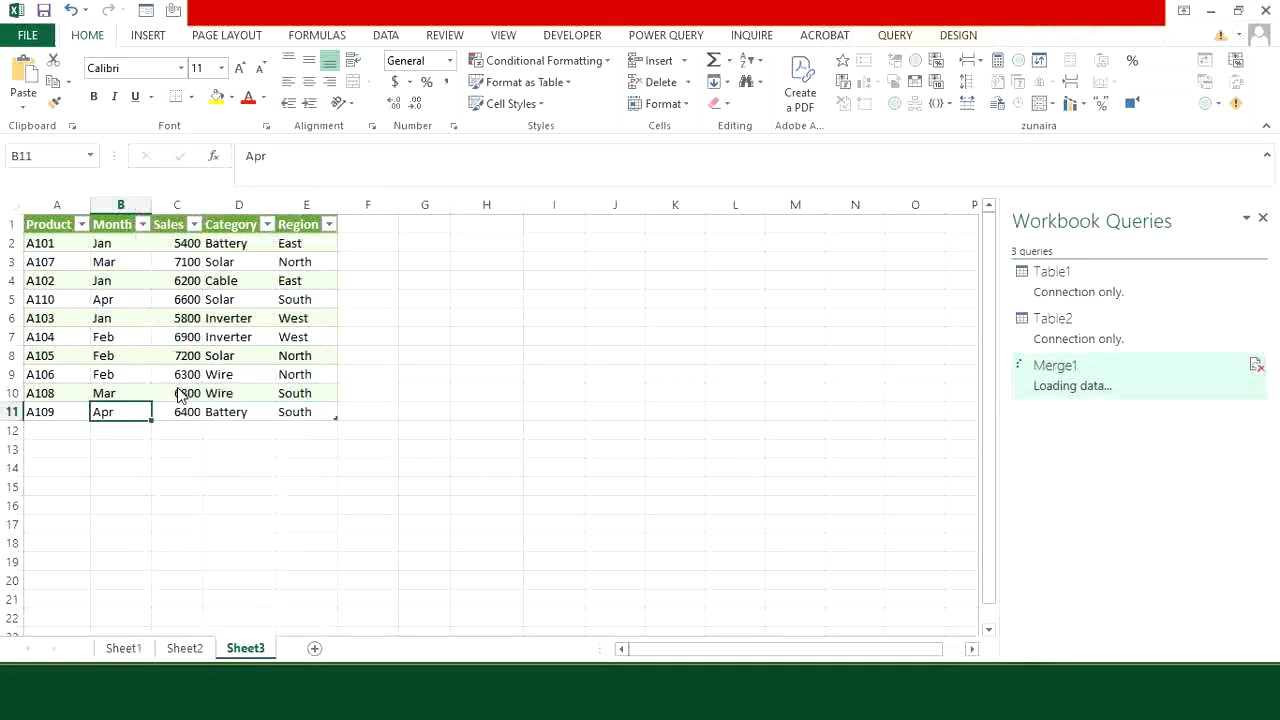